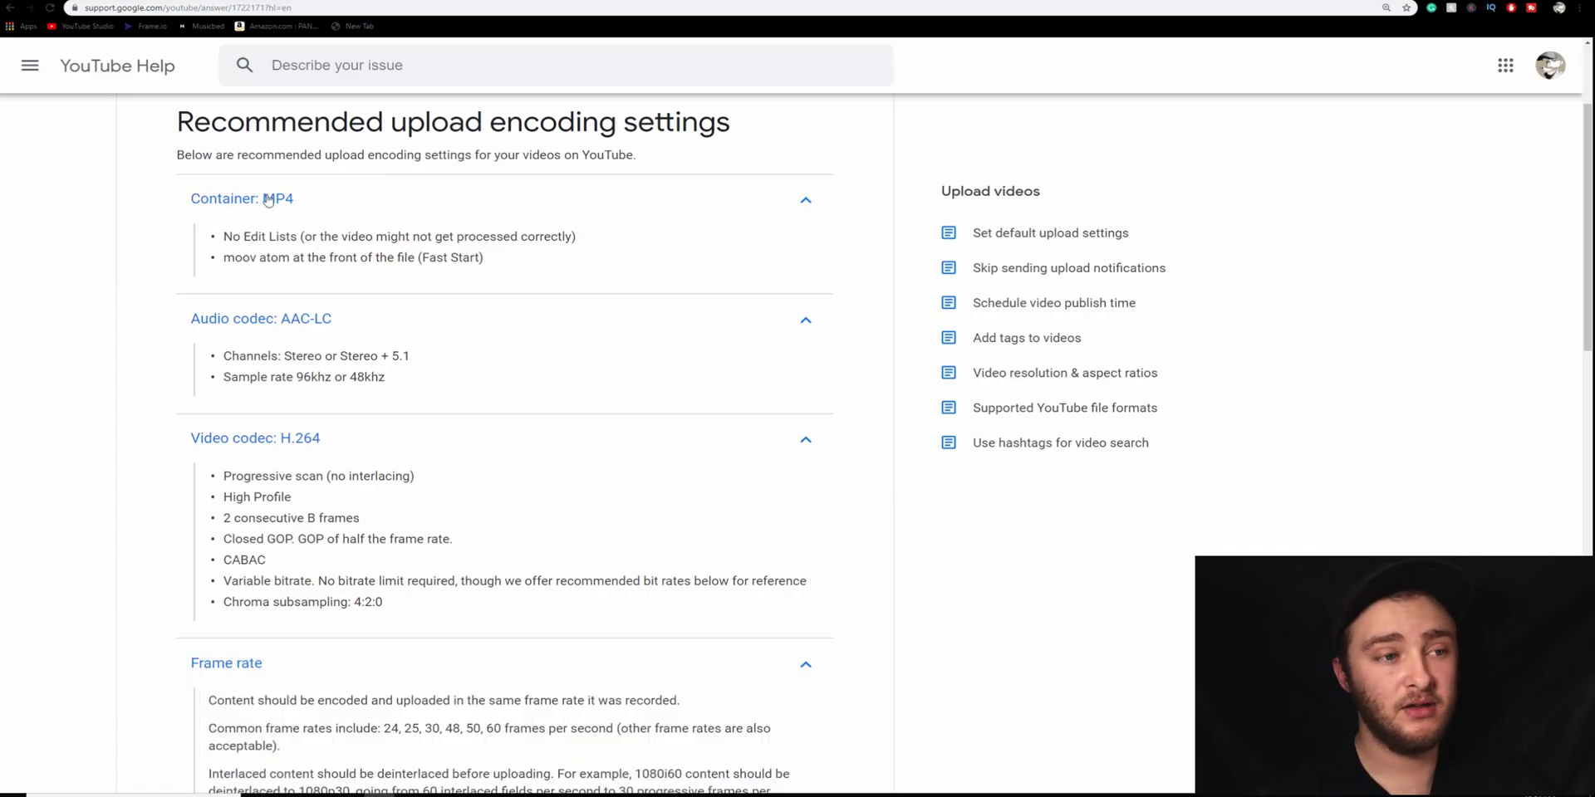
Step: Scroll the encoding article down to the Frame rate and Bitrate sections
scroll(268, 199, "down", 2)
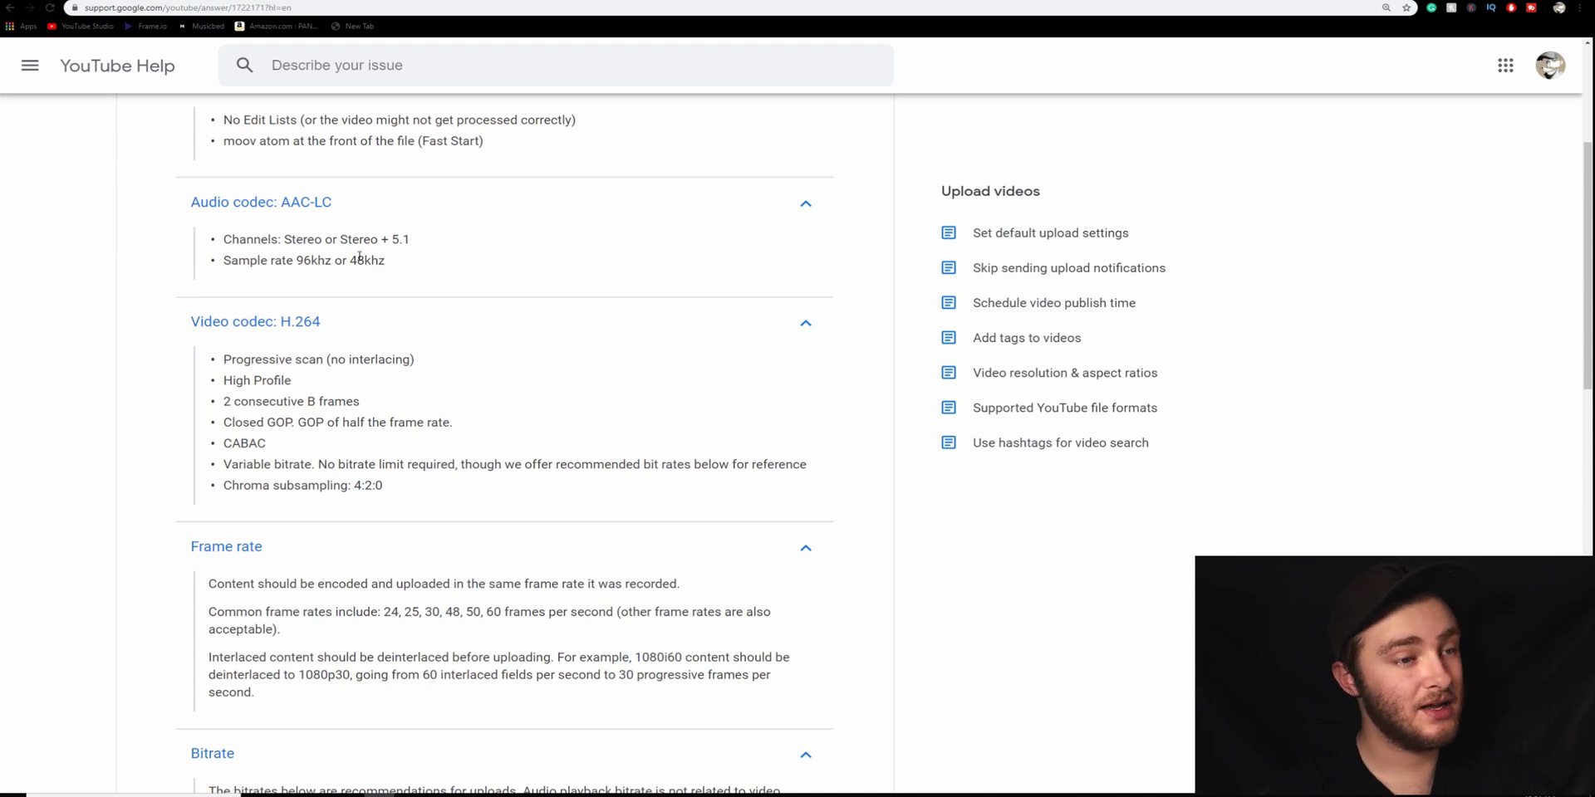
scroll(179, 260, "down", 2)
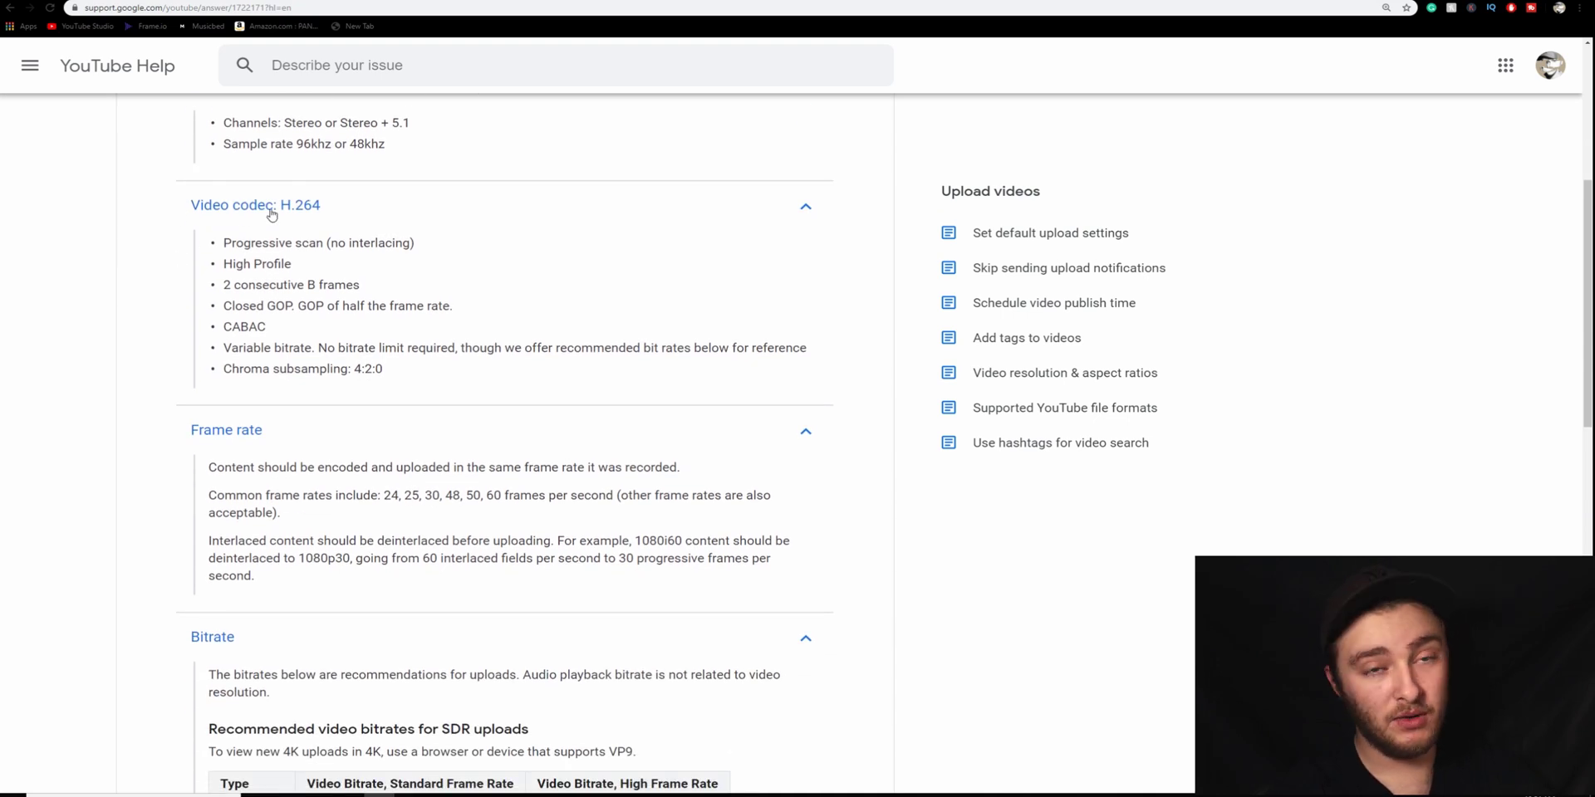
scroll(178, 241, "down", 3)
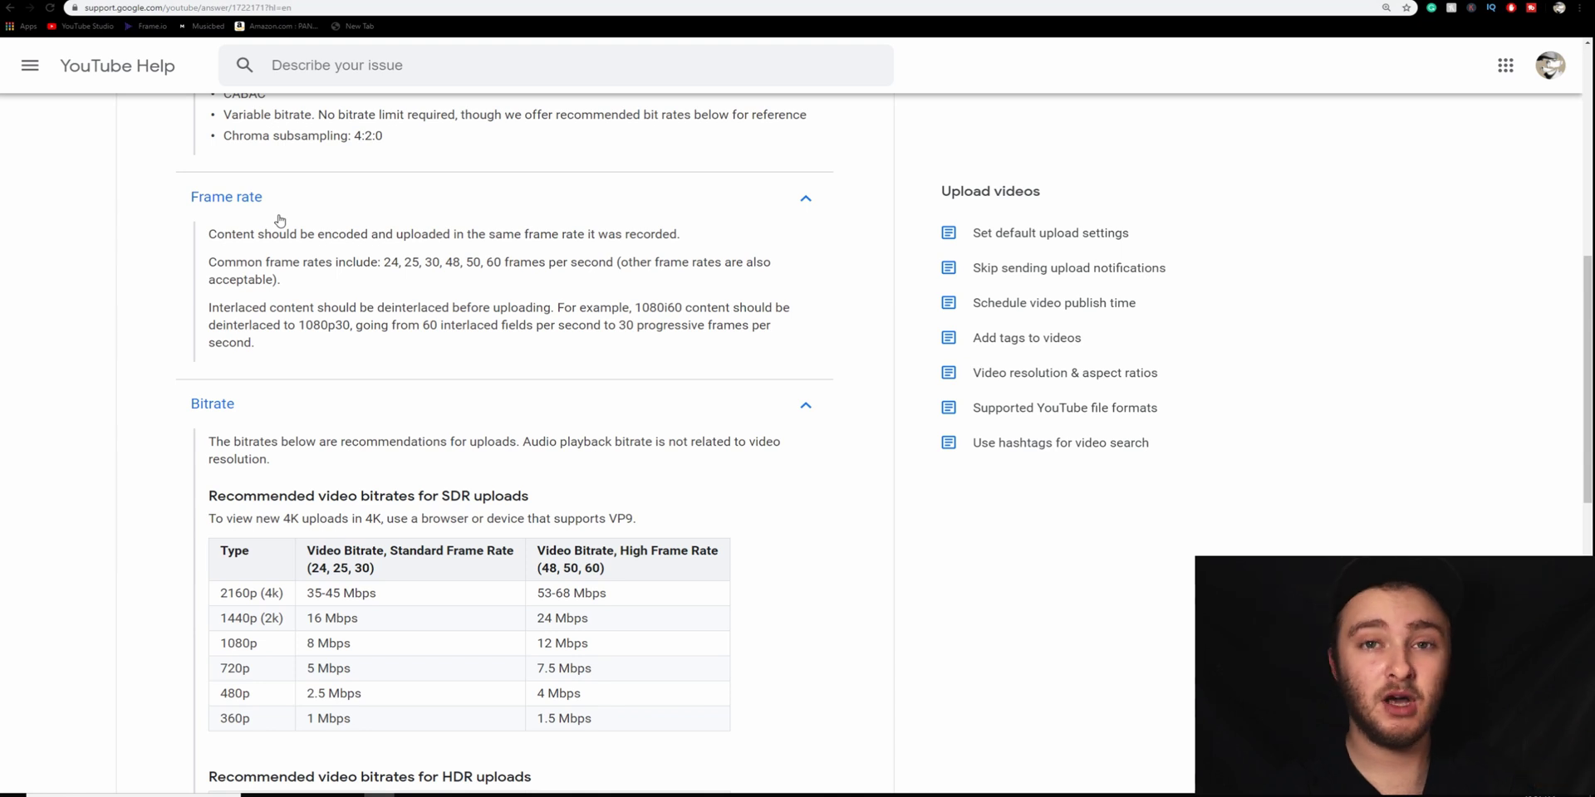
Step: Highlight the 4K high frame rate, 480p and 360p entries in the SDR bitrate table
scroll(279, 220, "down", 4)
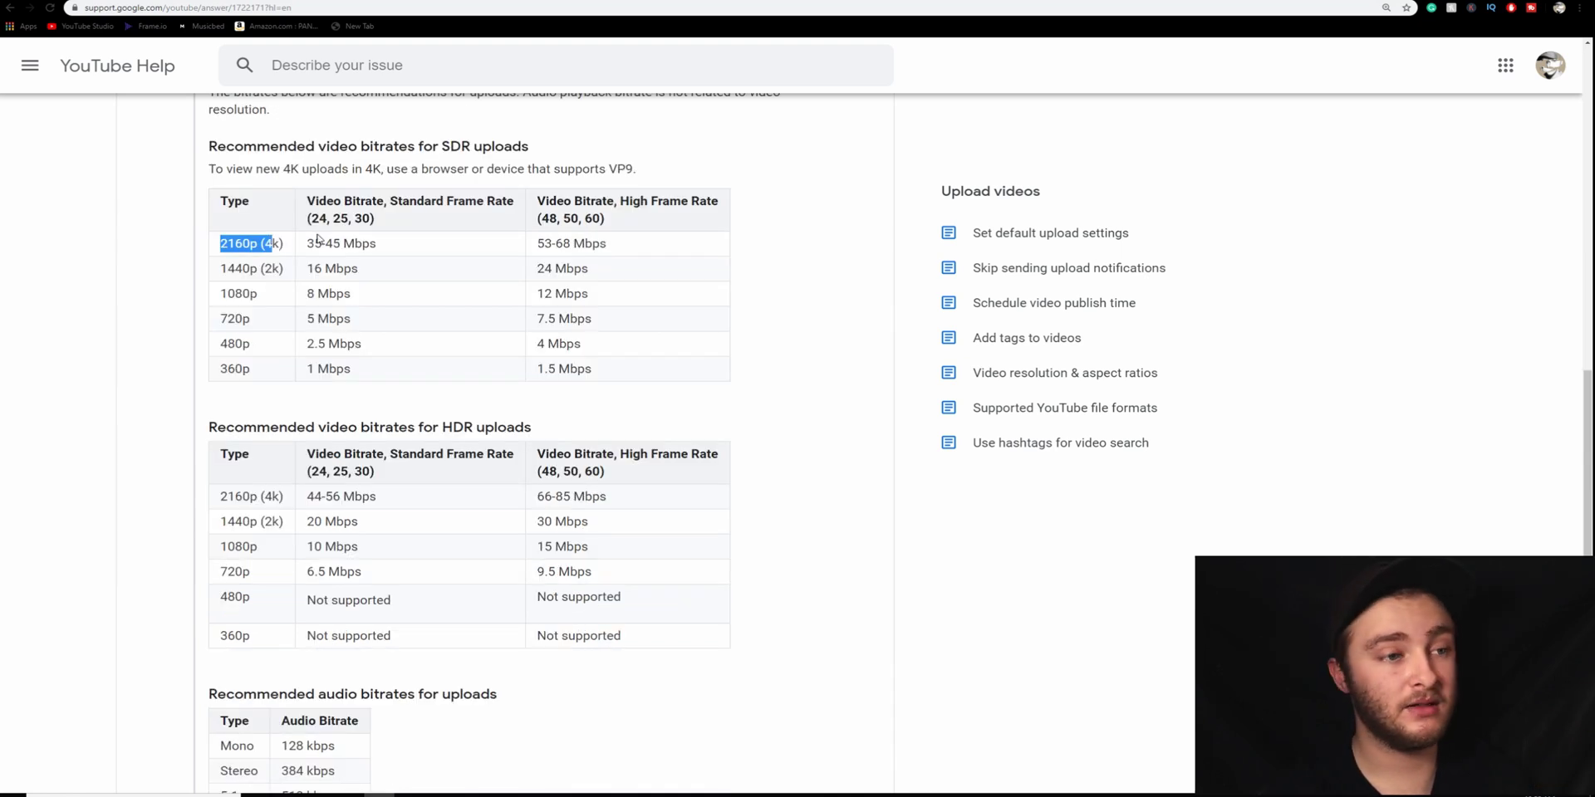
left_click_drag(310, 219, 372, 219)
left_click_drag(536, 218, 641, 250)
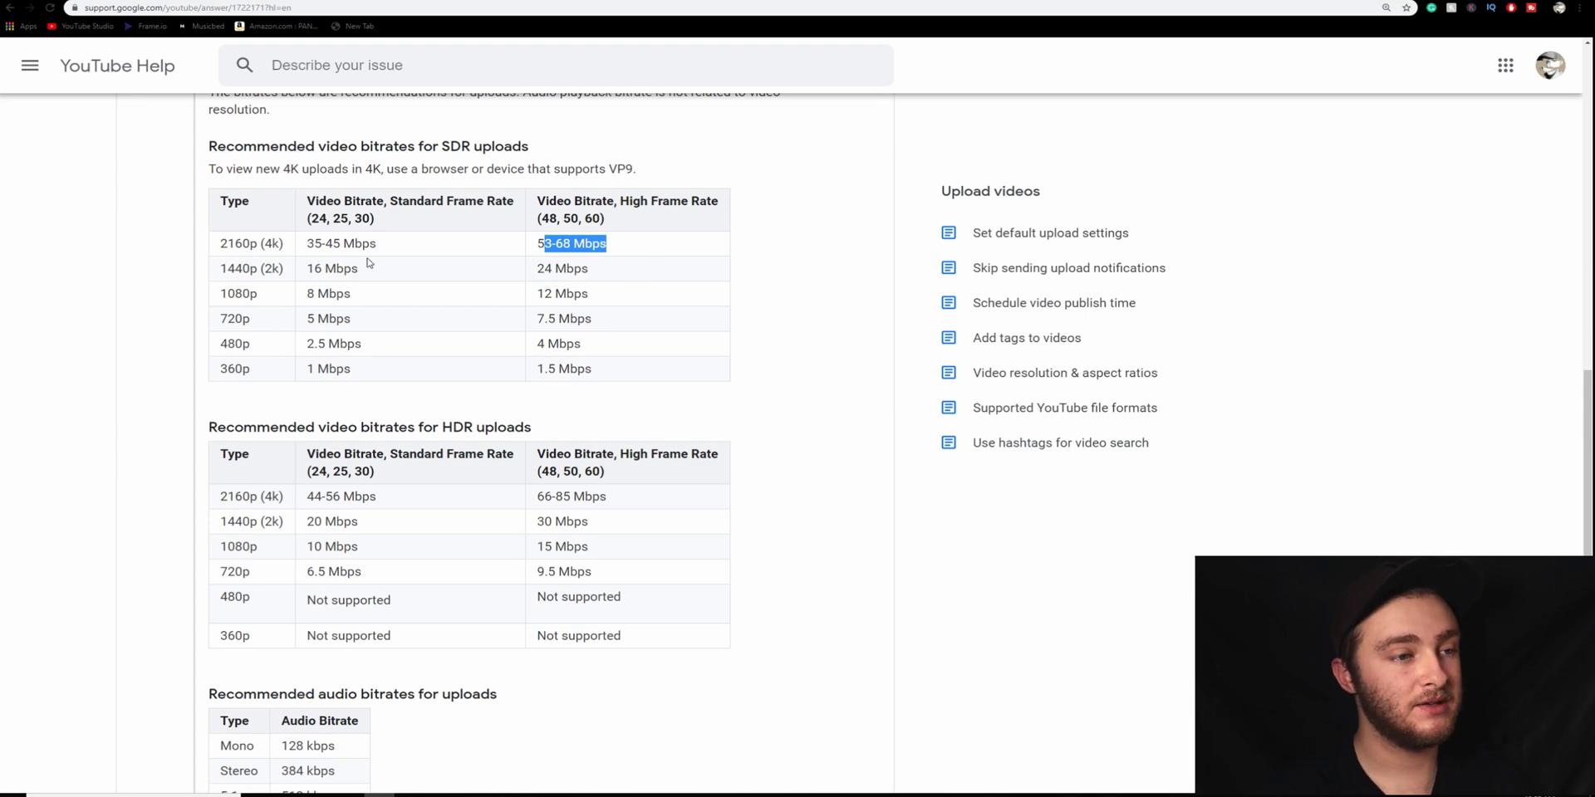
left_click(237, 271)
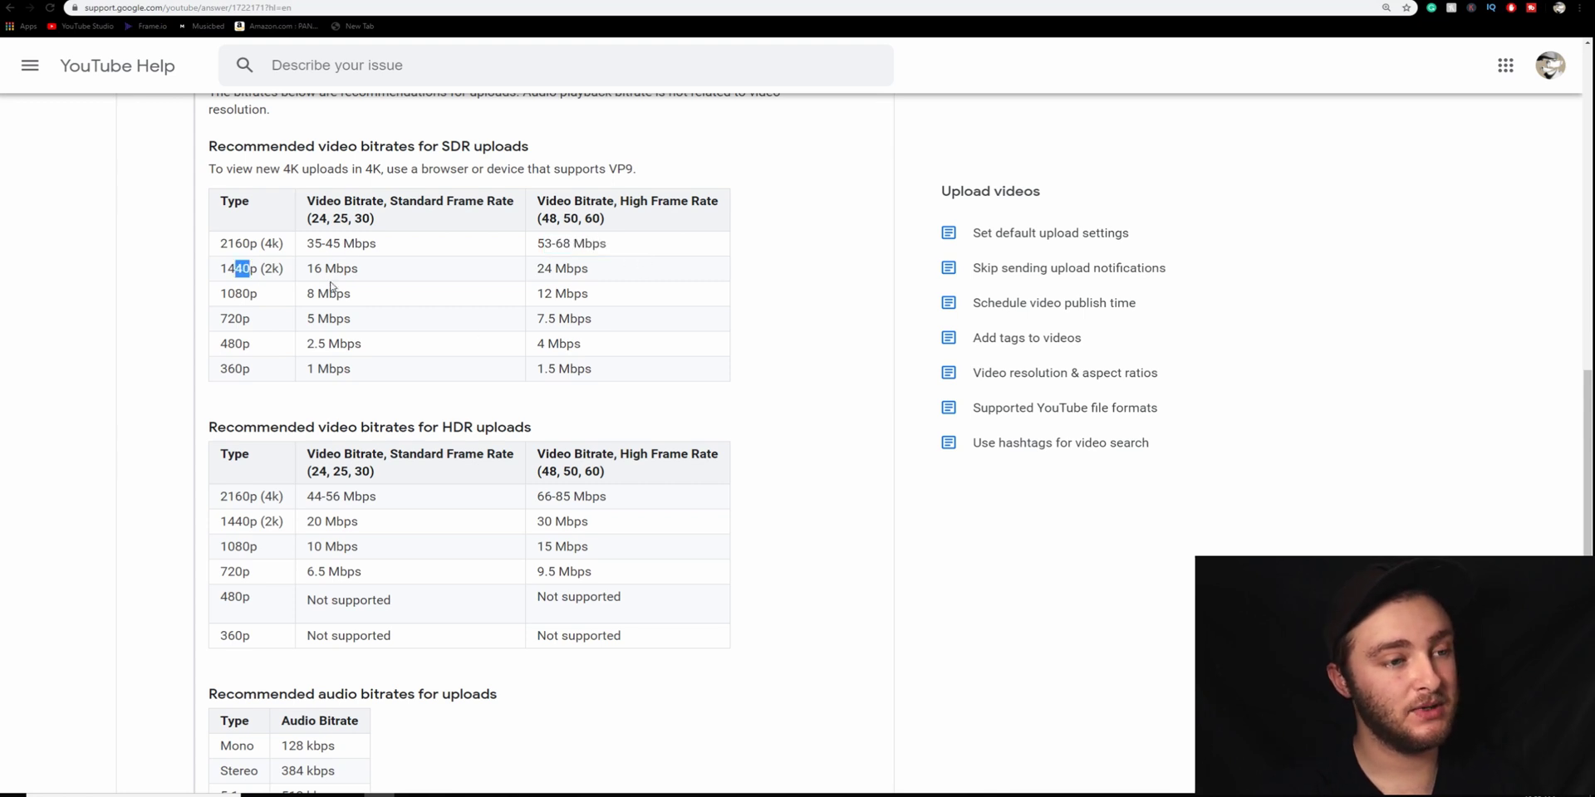
double_click(316, 343)
left_click_drag(244, 369, 263, 371)
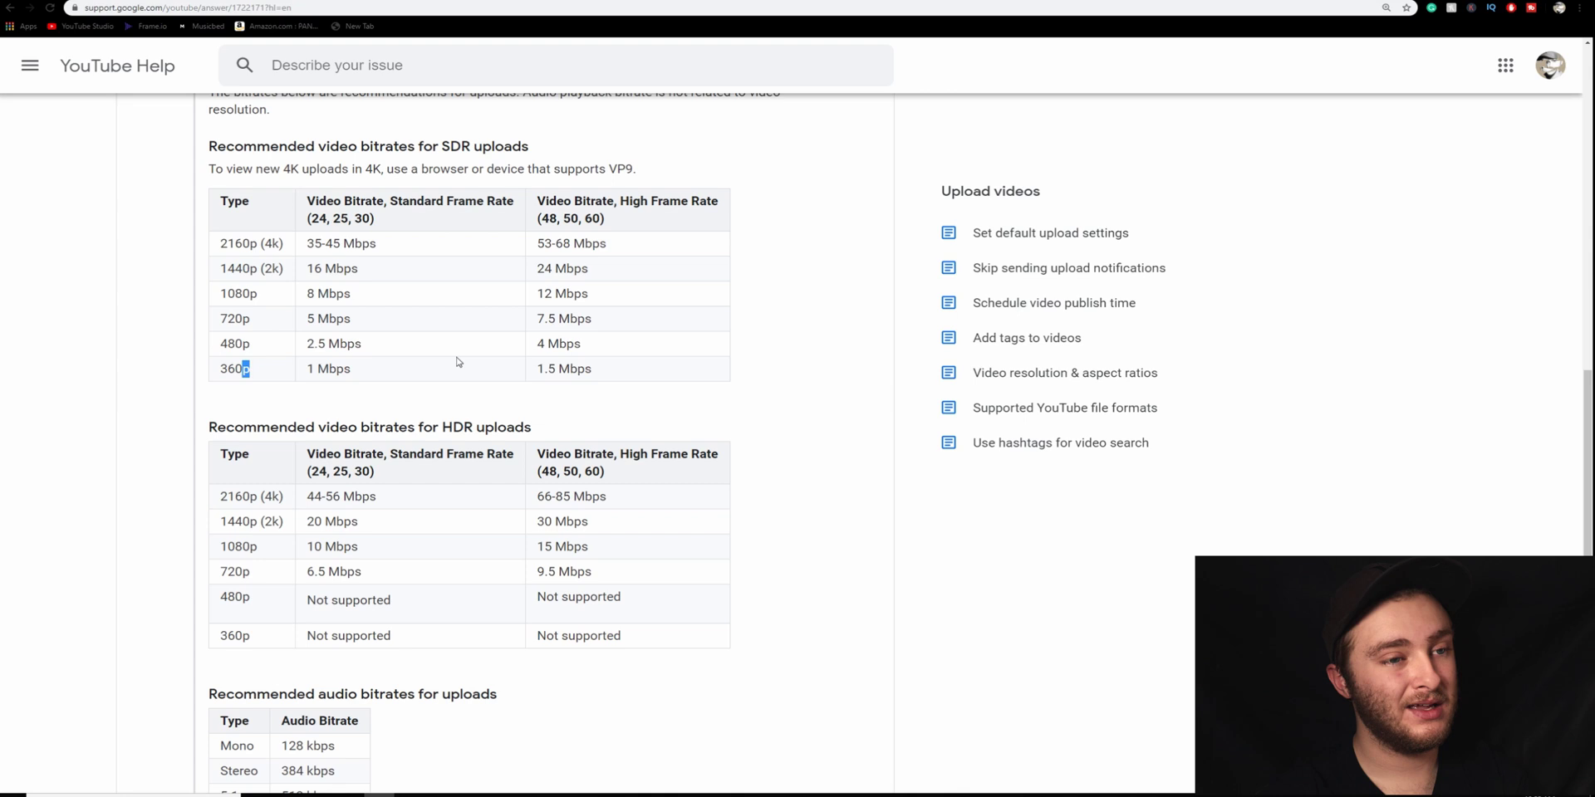
left_click_drag(556, 218, 595, 242)
left_click(285, 243)
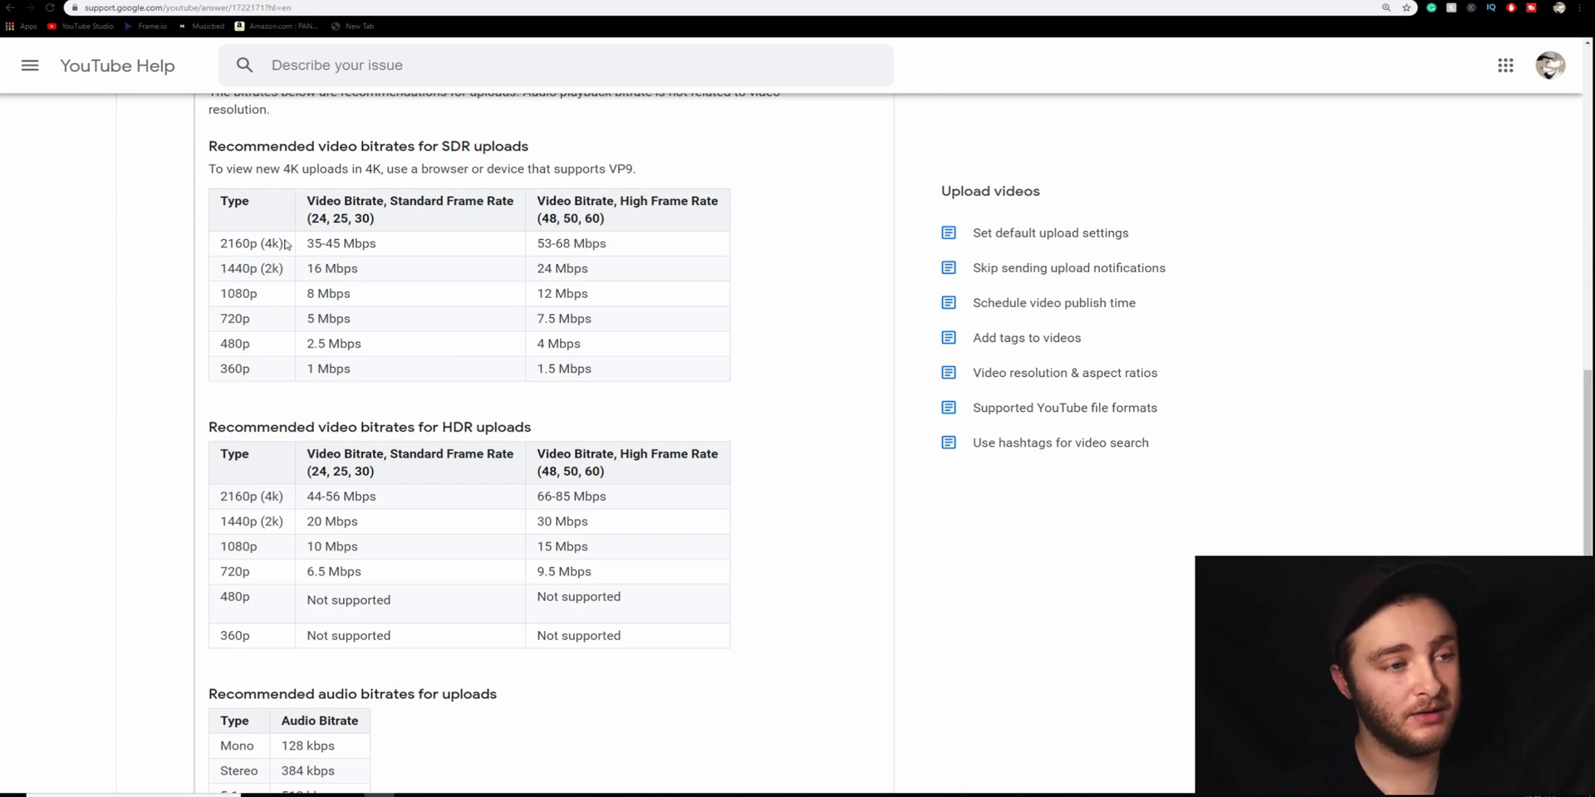
scroll(296, 372, "down", 5)
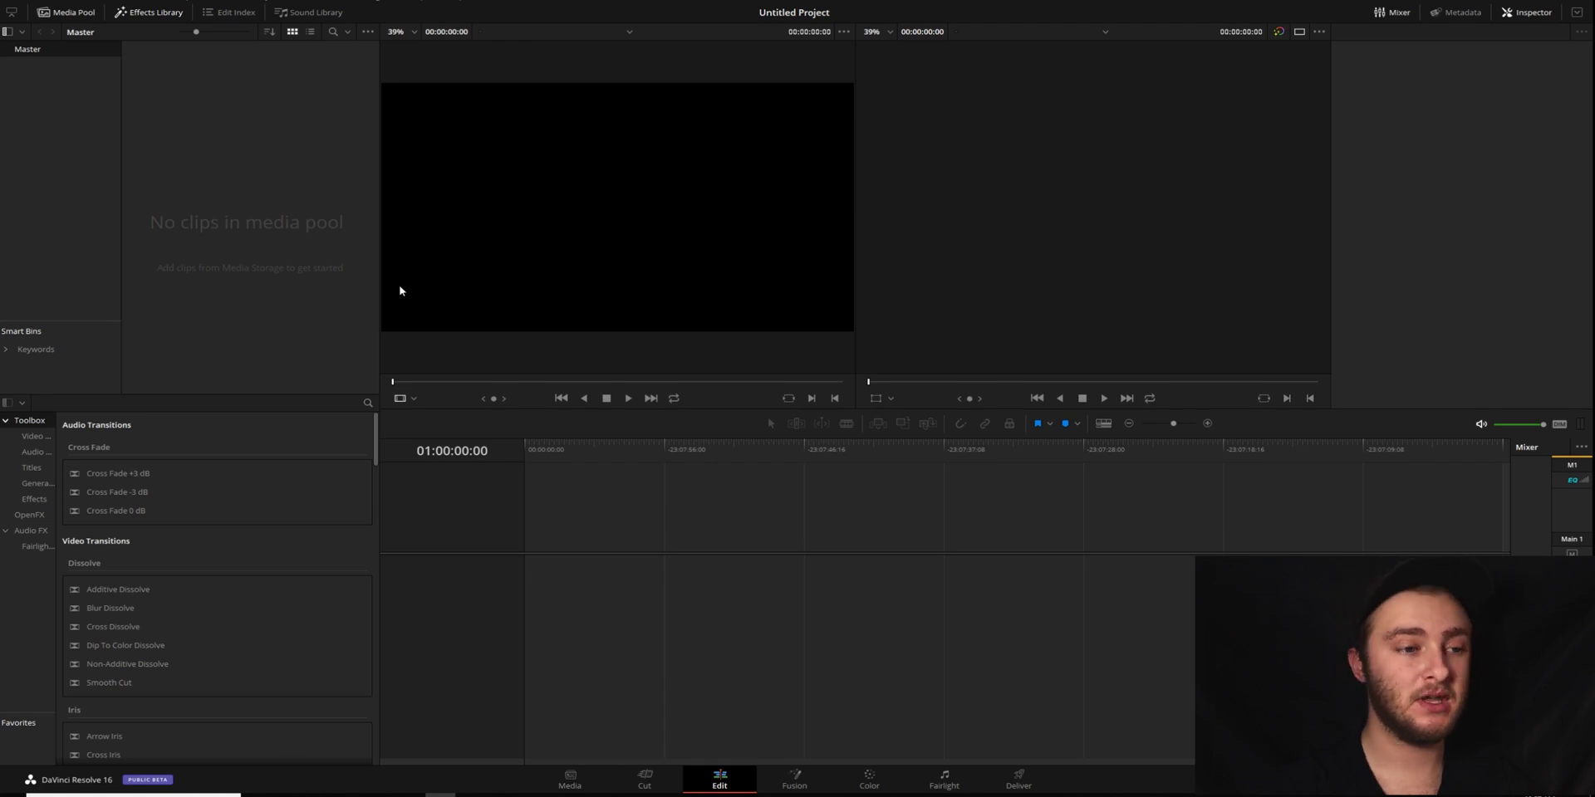
Step: Import the 4K Space Galaxy clip into the empty media pool
right_click(271, 285)
left_click(304, 363)
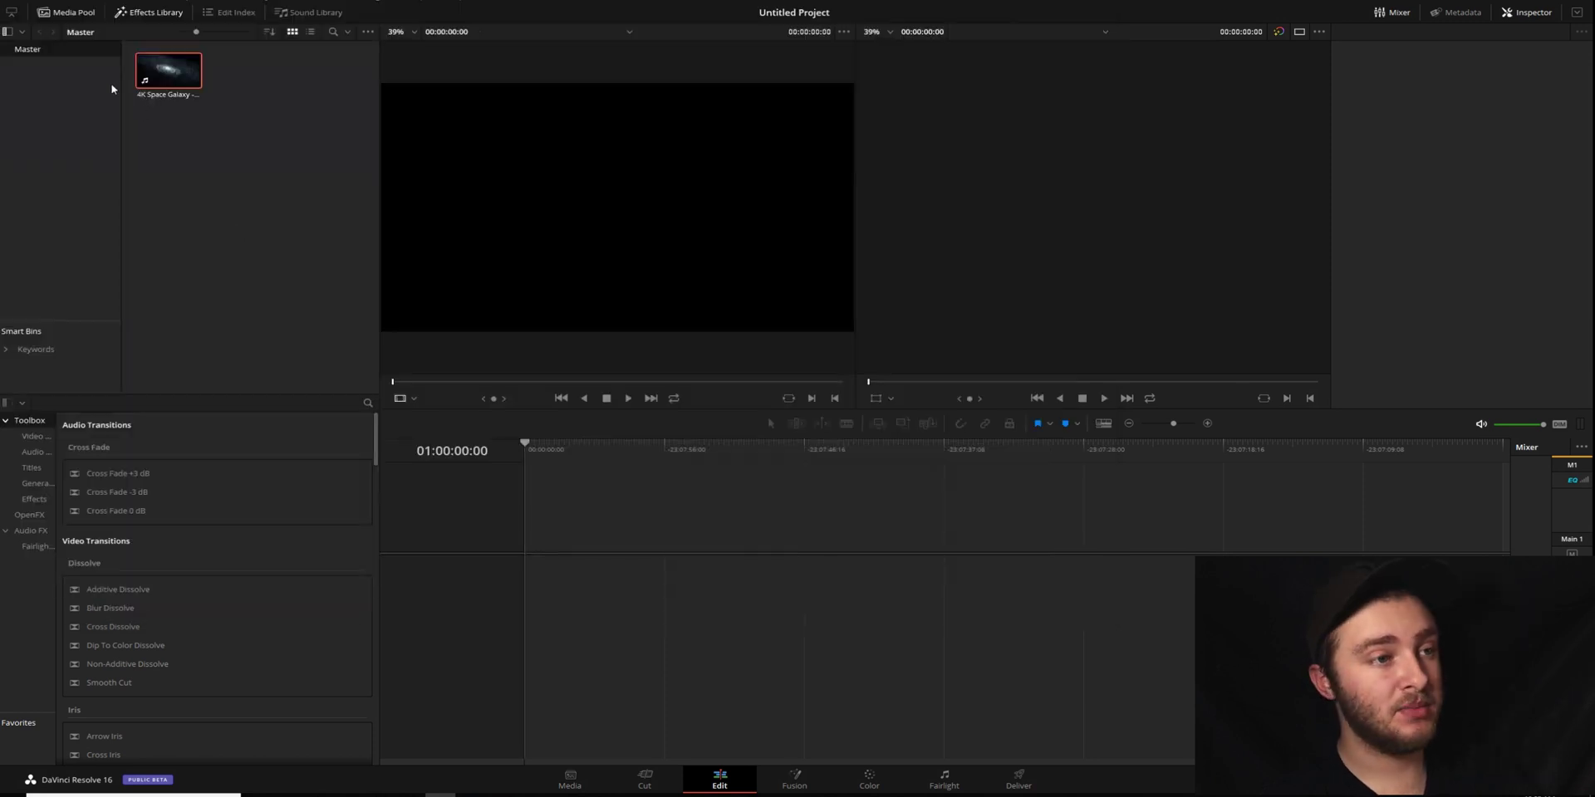
mouse_move(189, 80)
left_mouse_down()
mouse_move(239, 172)
mouse_move(190, 80)
left_mouse_up()
Step: Confirm the galaxy clip's Clip Attributes video frame rate is 30 fps
right_click(190, 81)
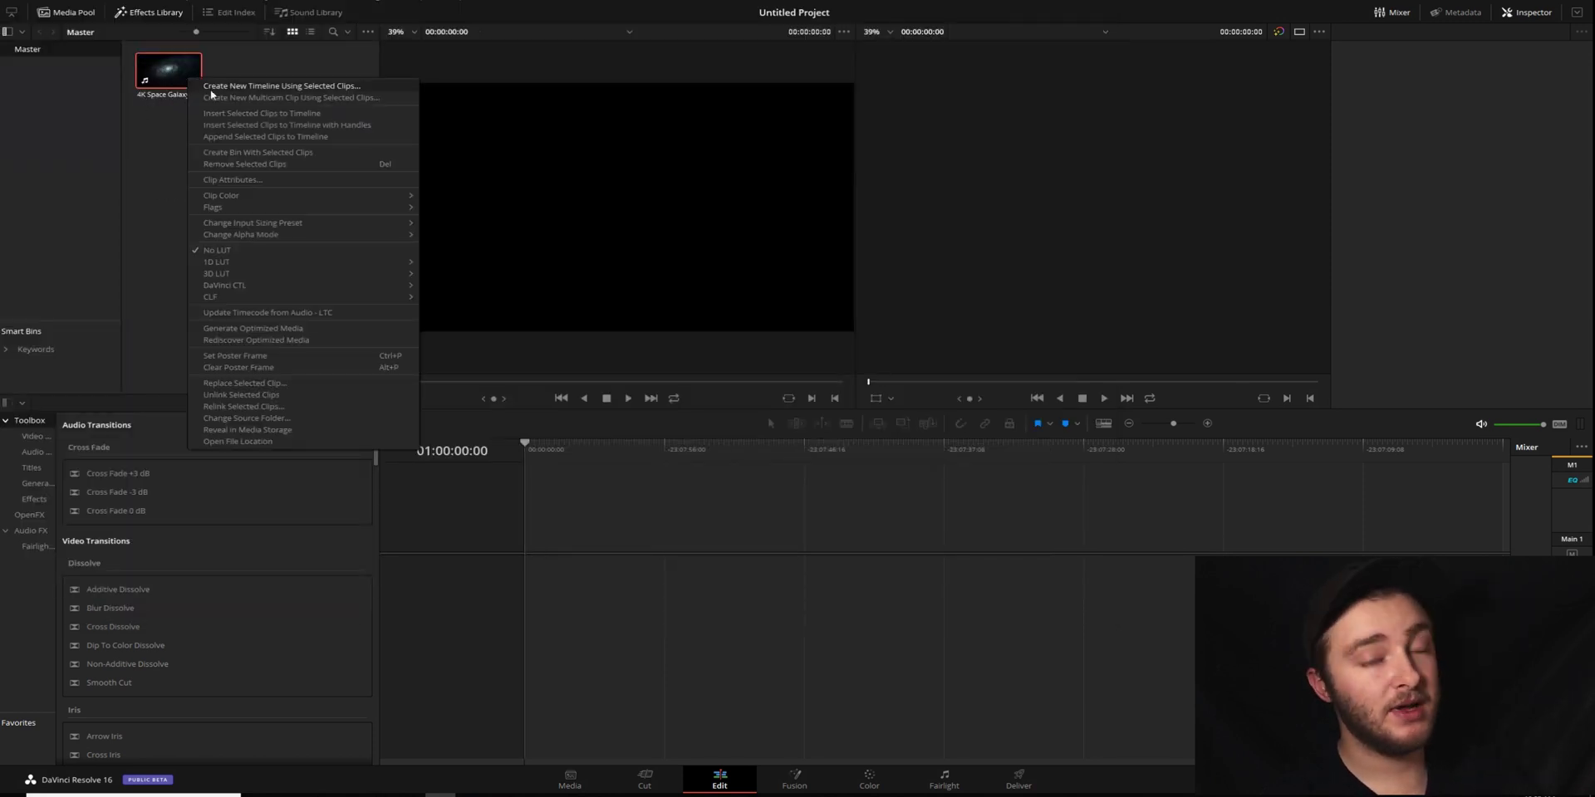
left_click(232, 180)
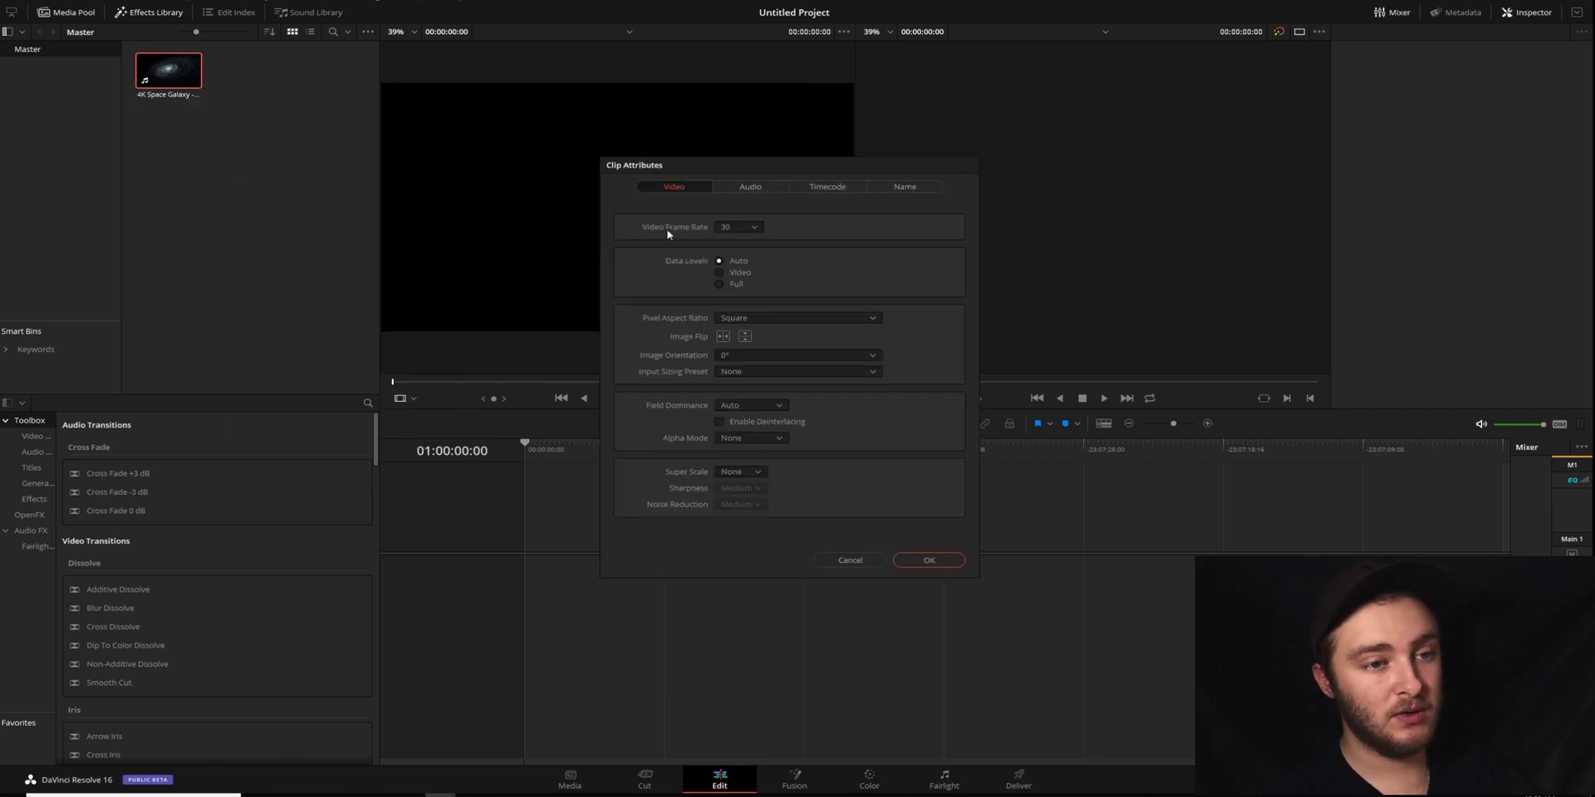
left_click(732, 232)
left_click(740, 230)
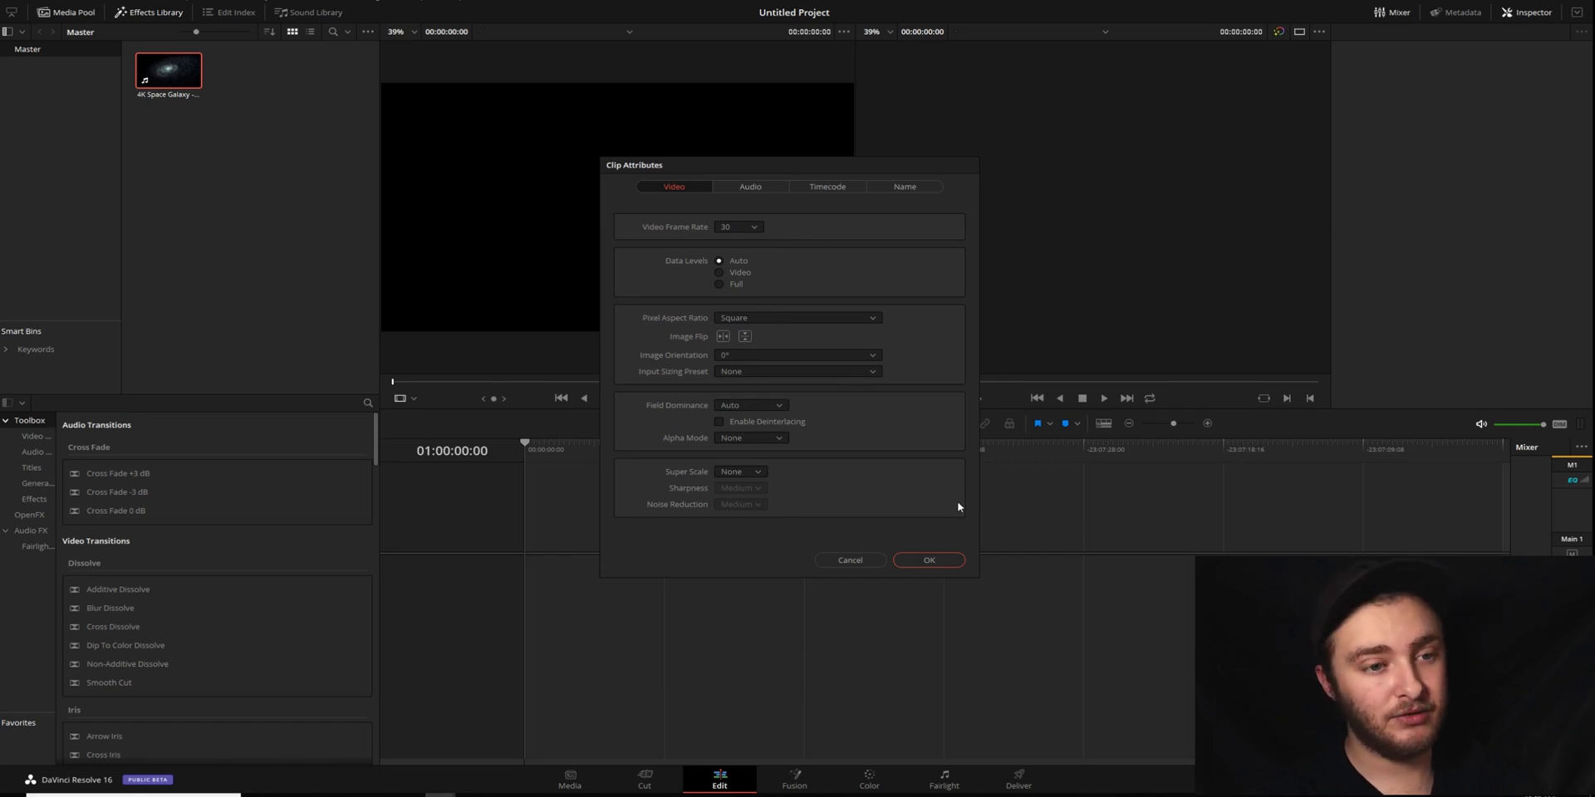
left_click(938, 561)
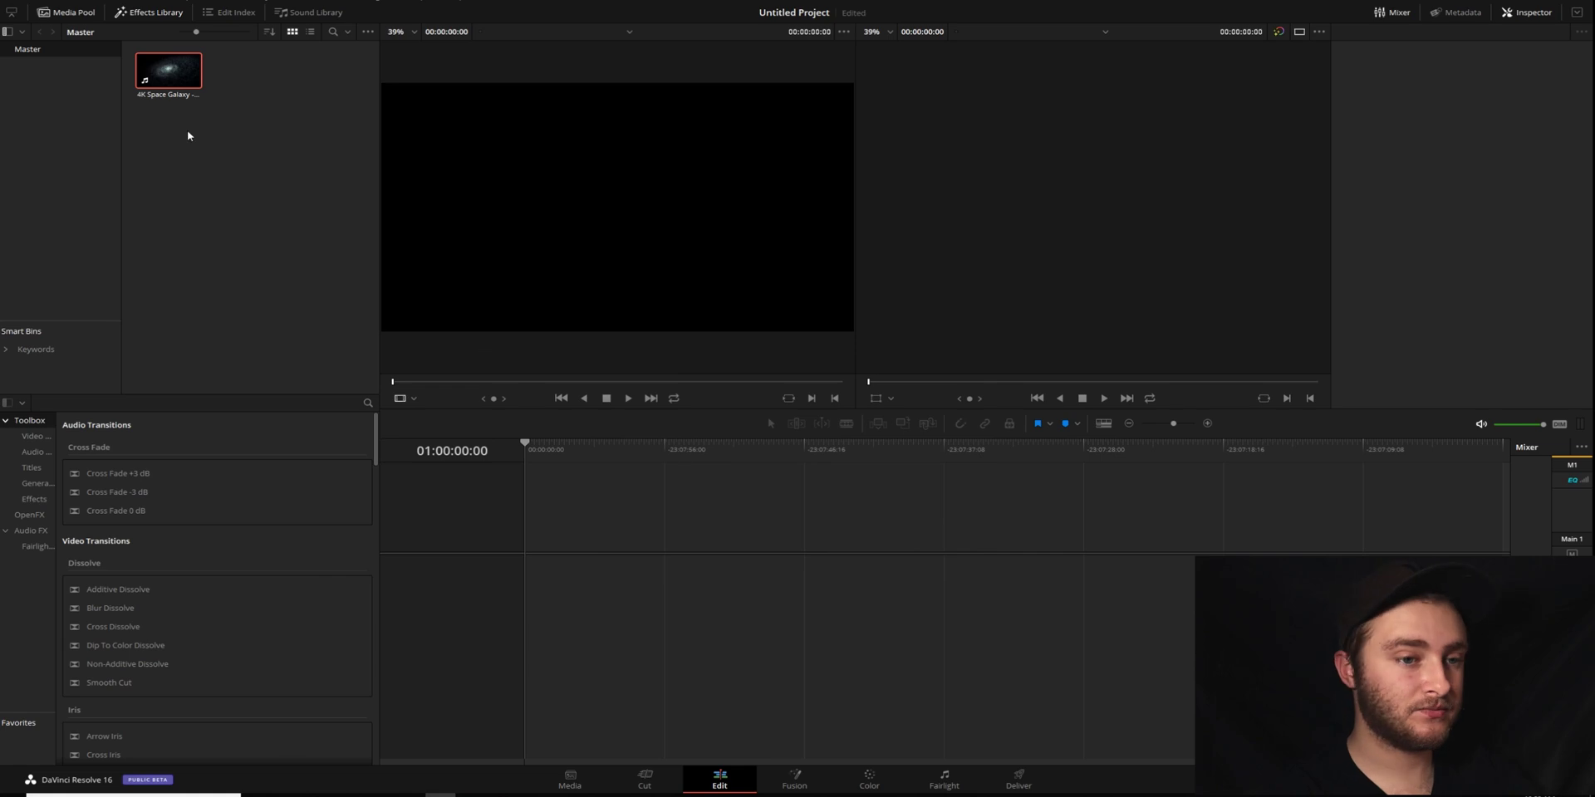
Step: Place the galaxy clip on a new Timeline 1 and switch to the Deliver page
left_click_drag(191, 79, 530, 583)
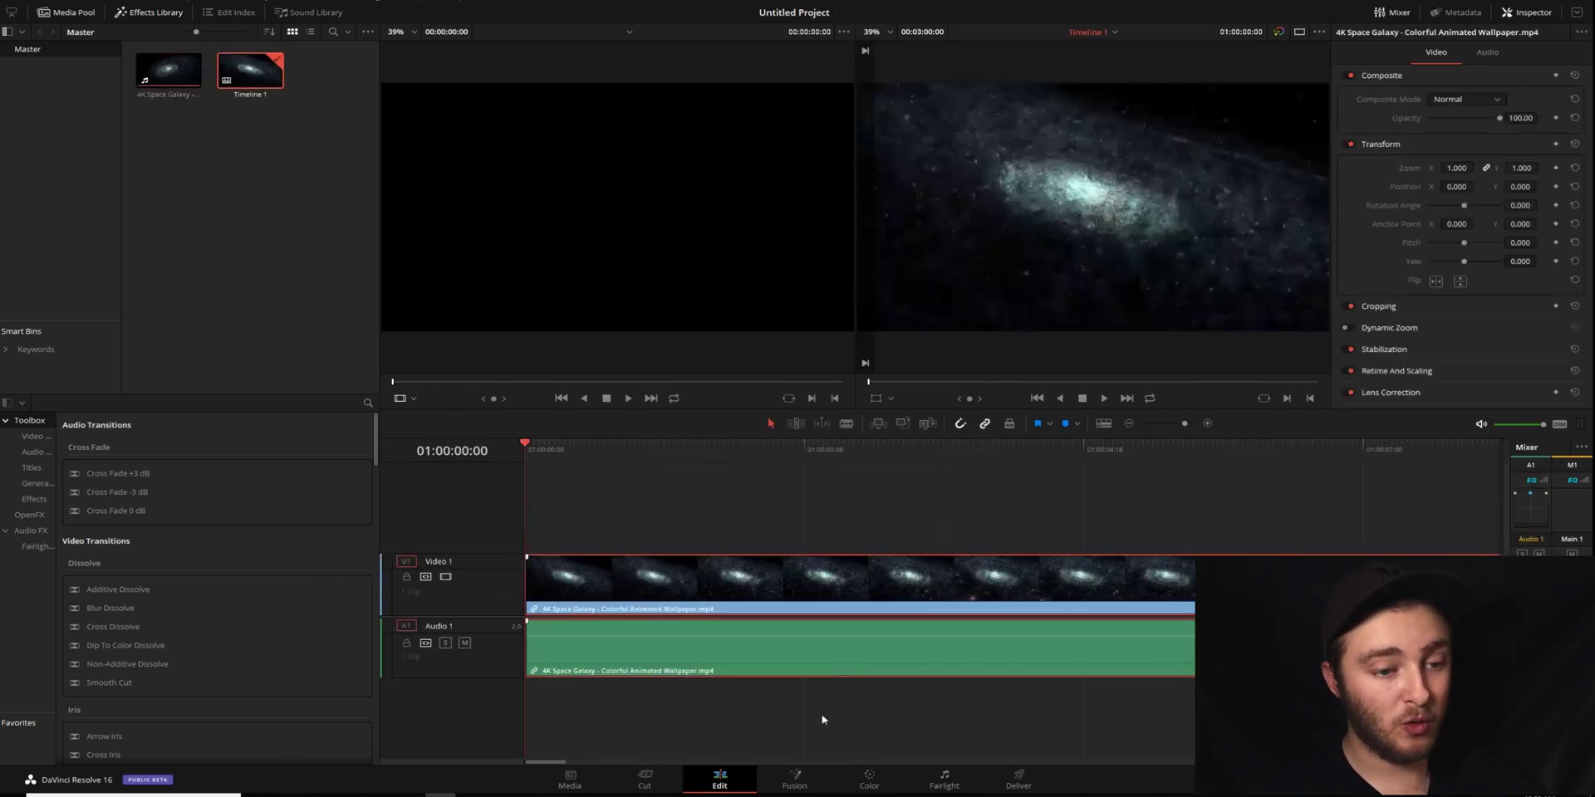
left_click(1018, 781)
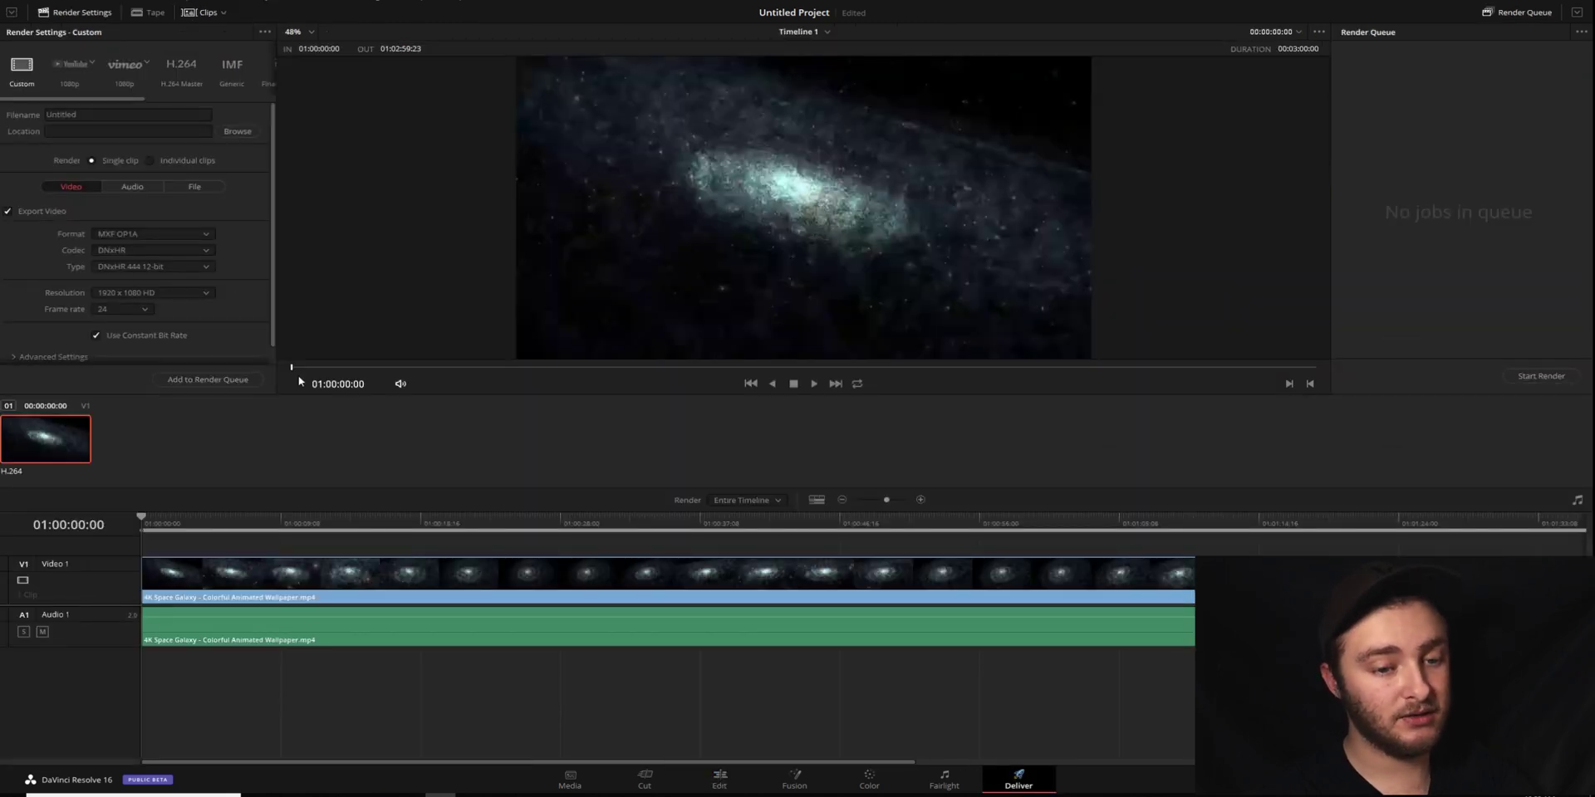
Step: Set the render format to MP4 at 1920 x 1080 HD, then return to Edit
left_click(91, 114)
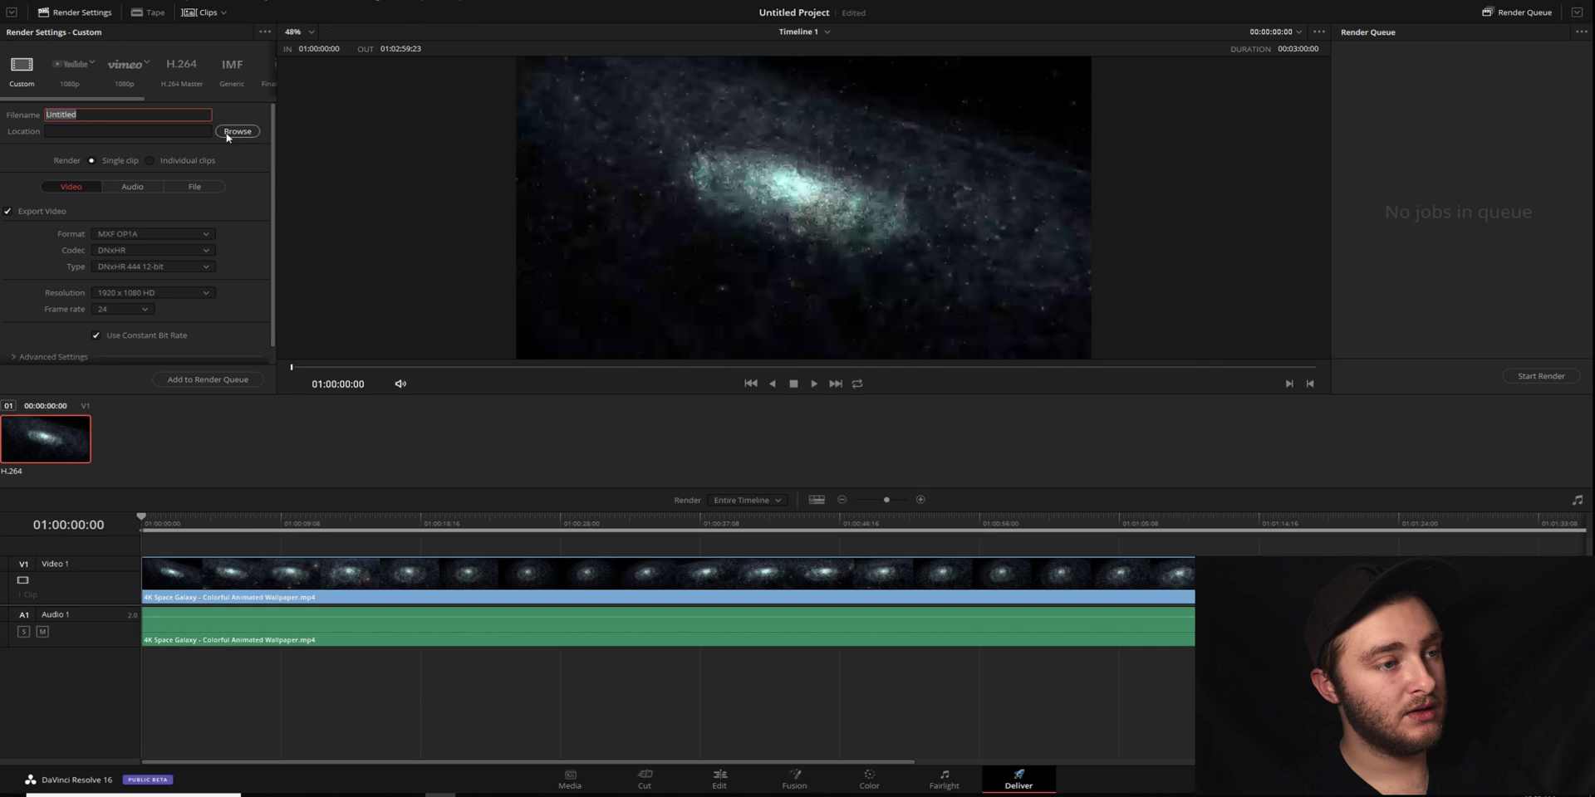
scroll(189, 215, "down", 1)
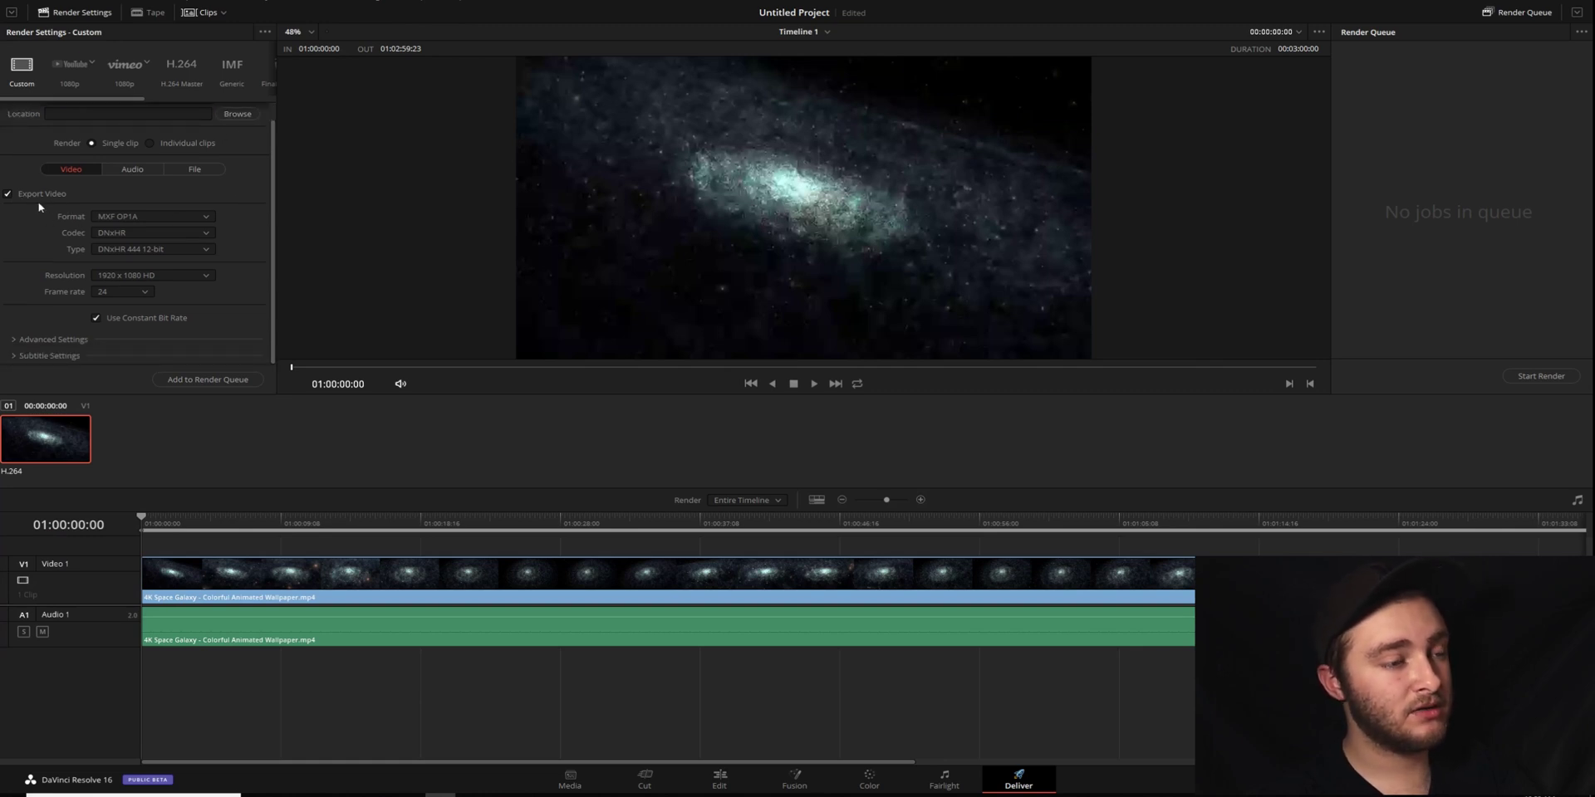
left_click(109, 223)
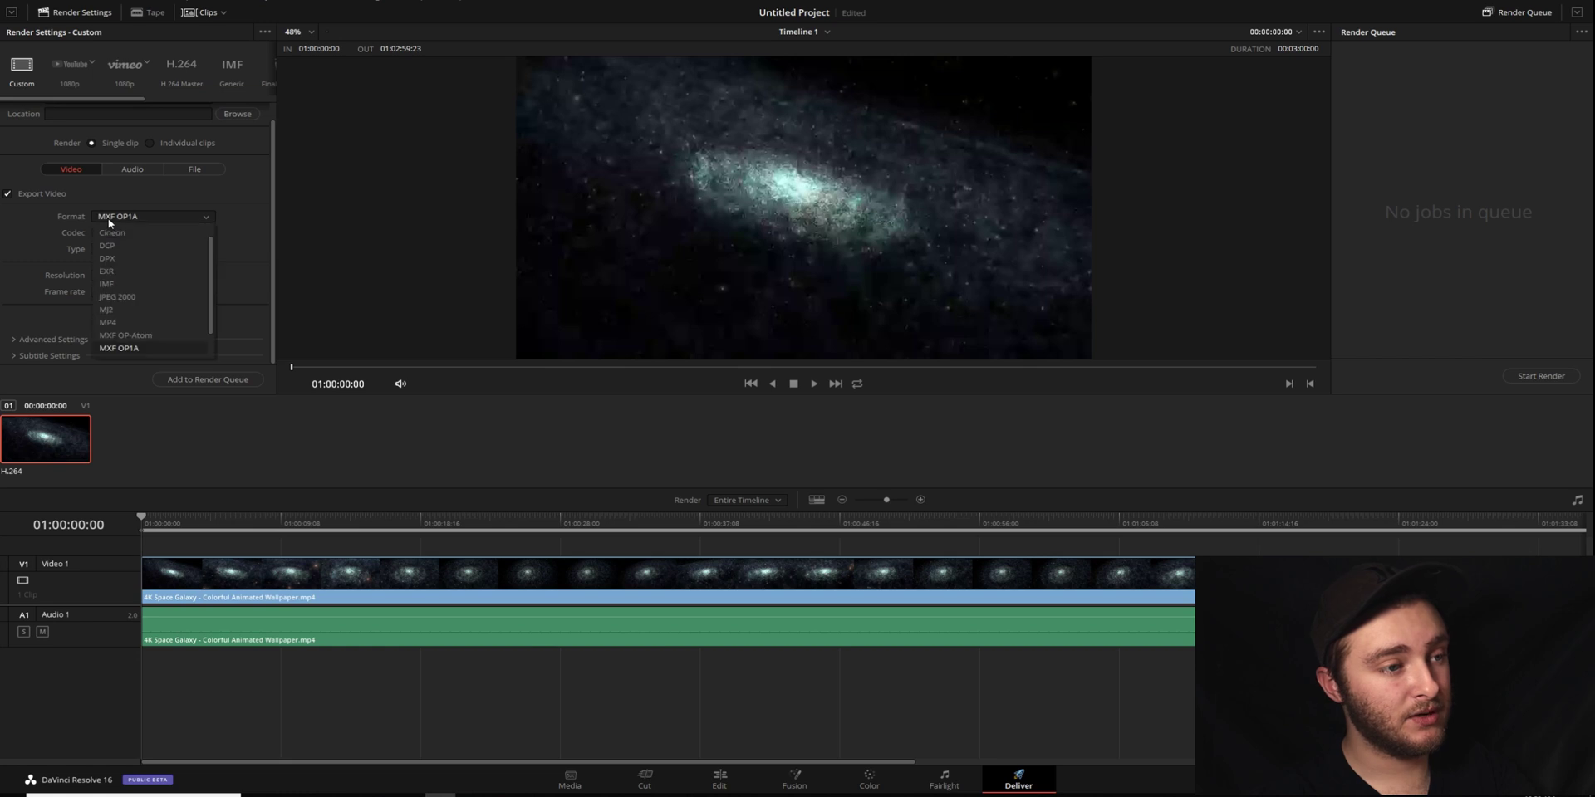
left_click(112, 321)
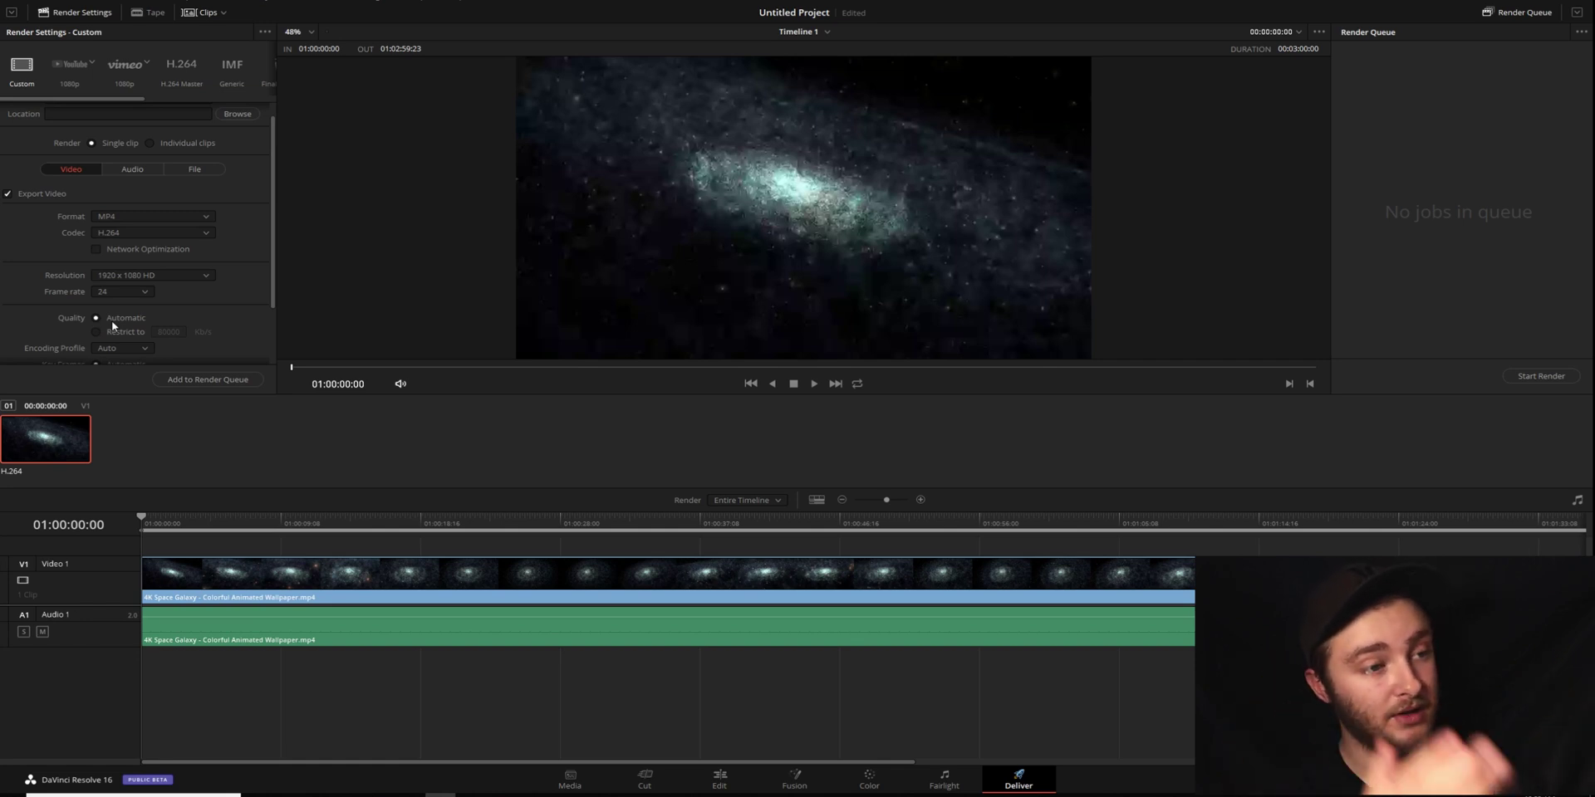
left_click(172, 277)
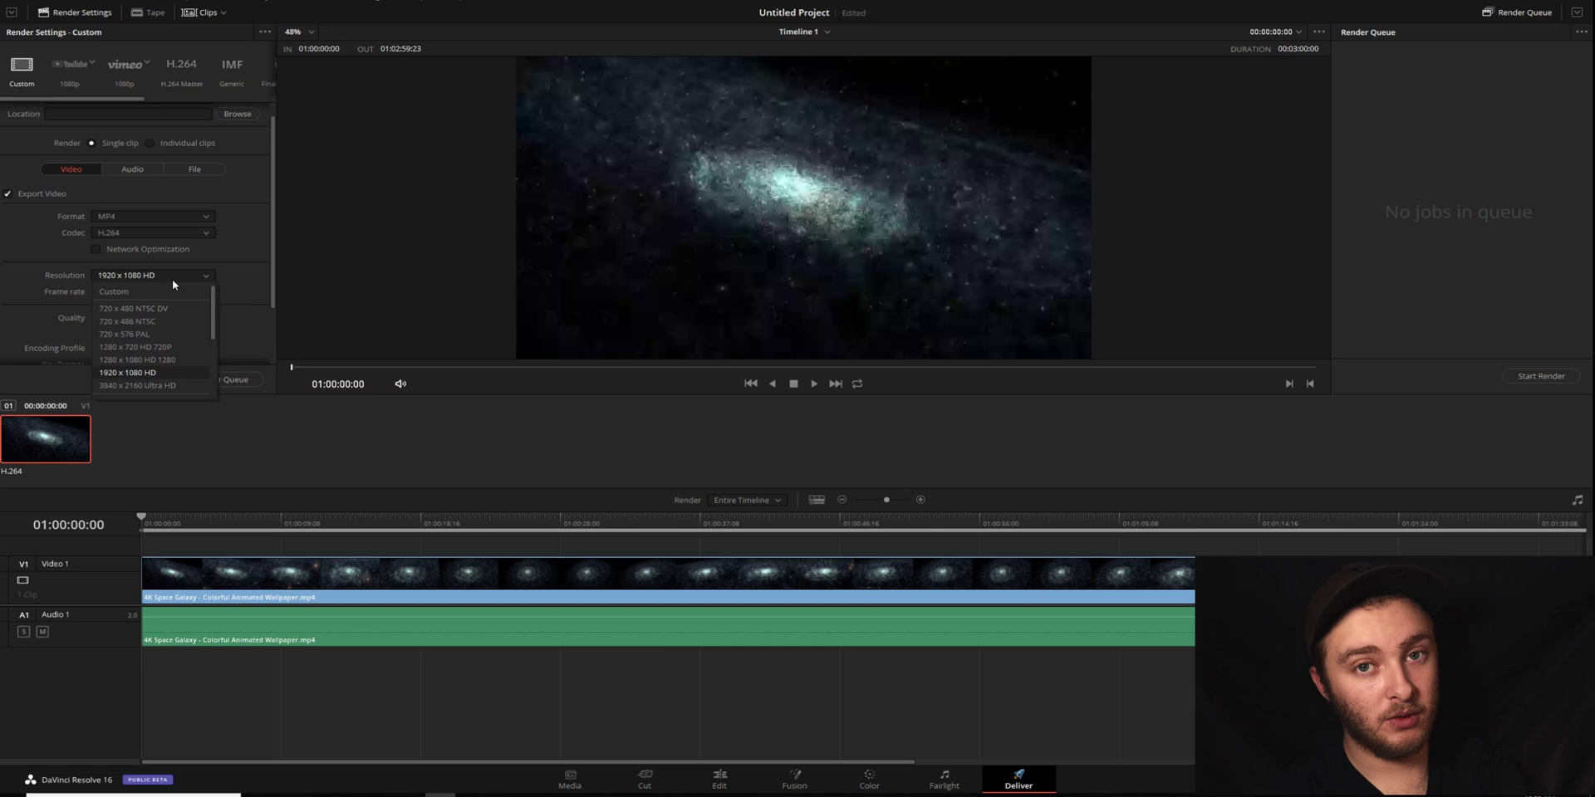
left_click(172, 278)
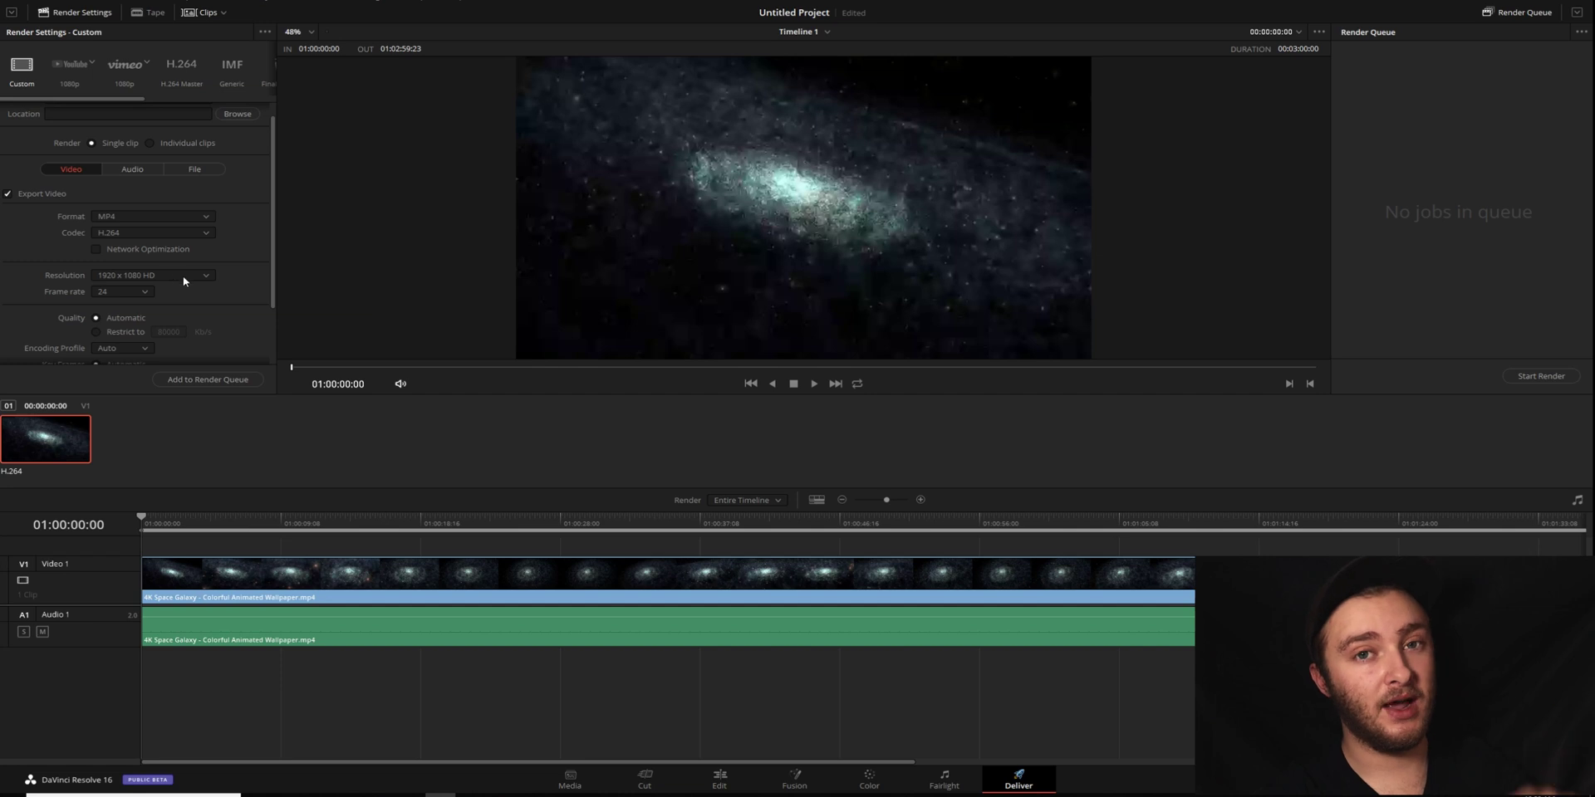
left_click(719, 780)
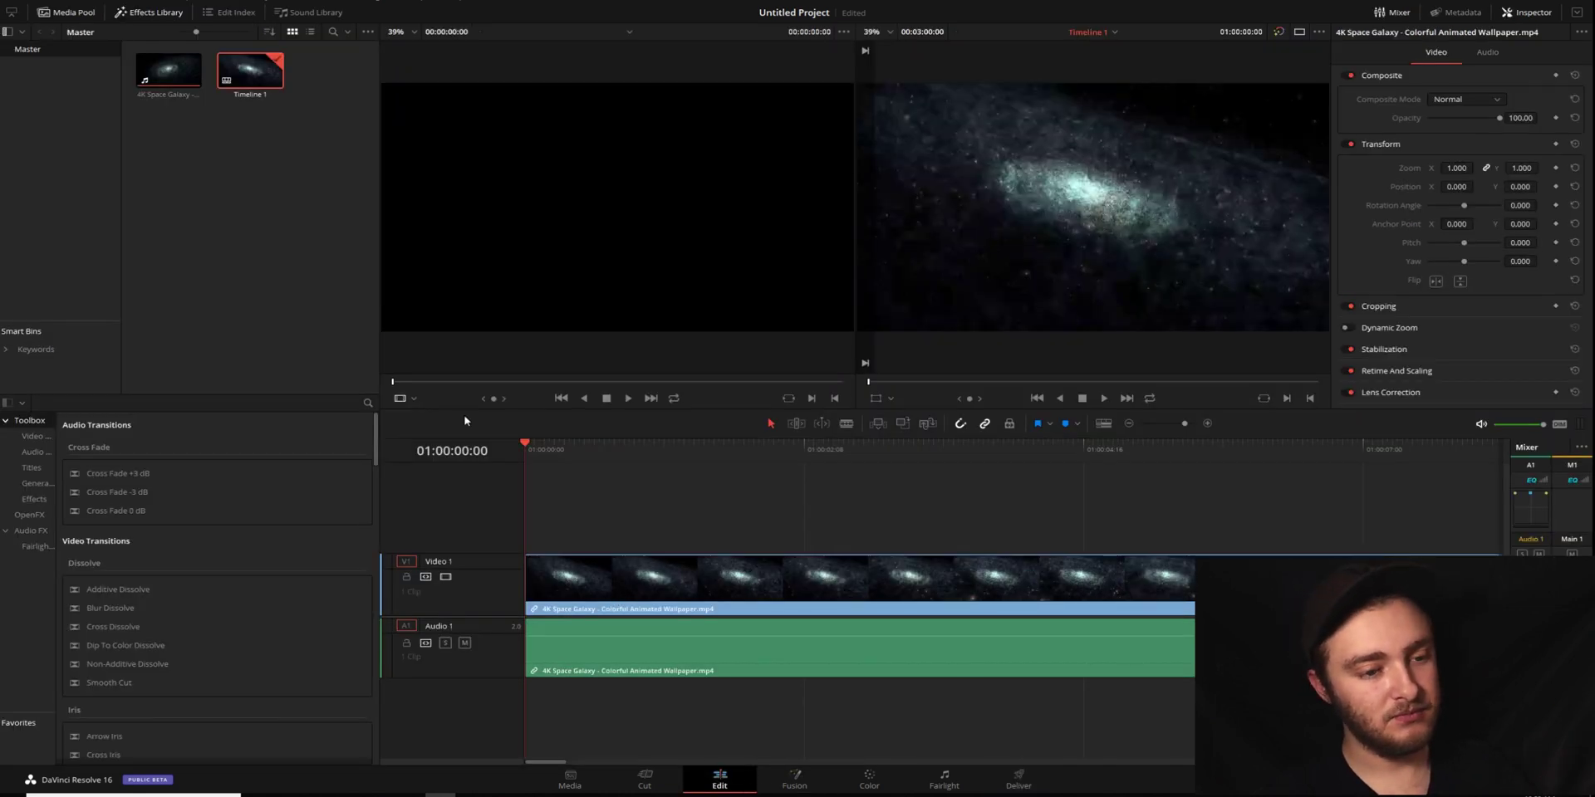
Step: Open Project Settings and keep the timeline resolution at 1920 x 1080 HD
left_click(74, 2)
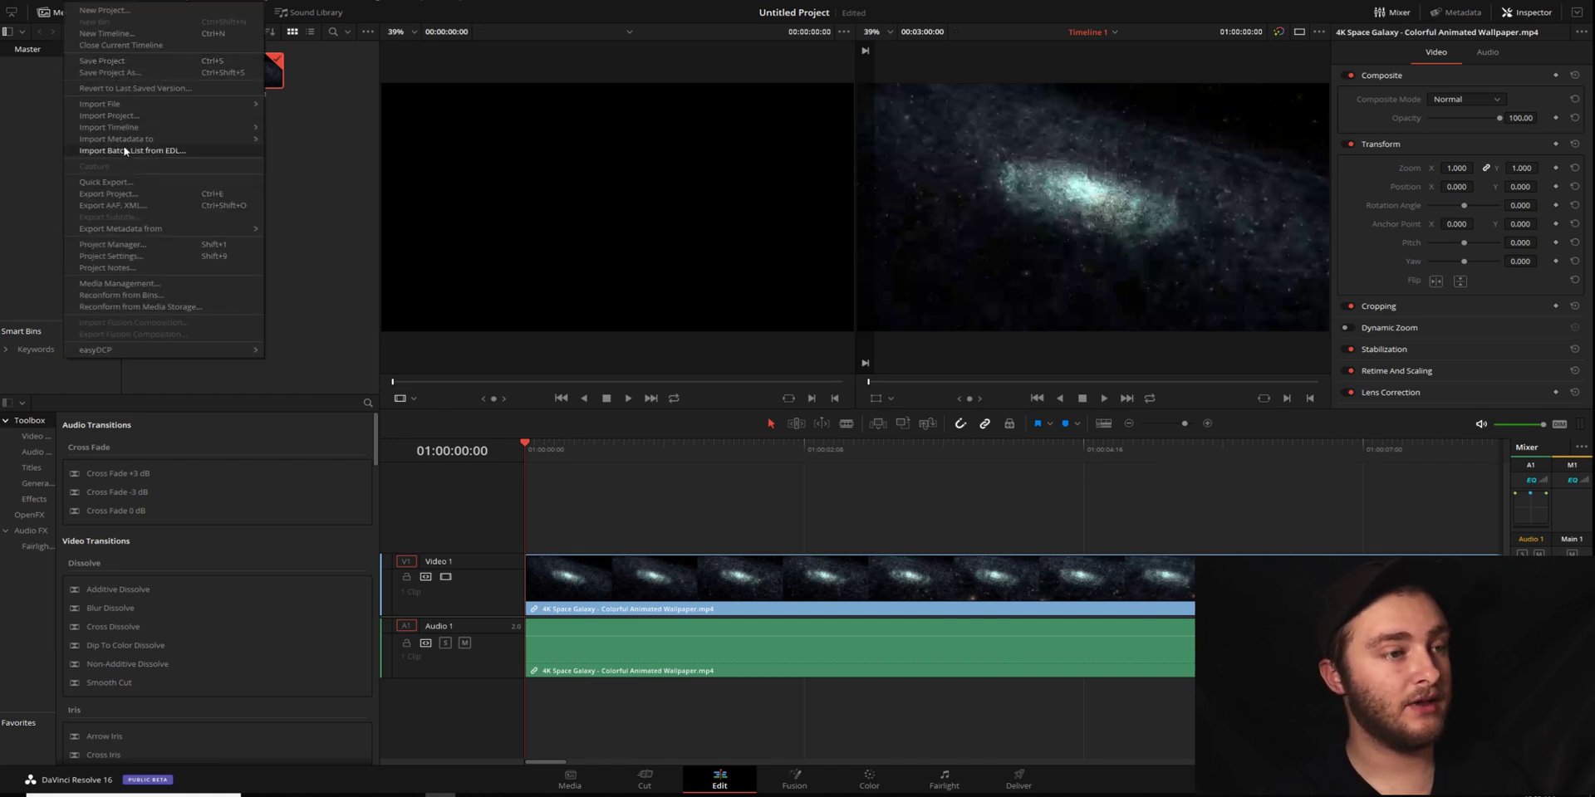
left_click(127, 258)
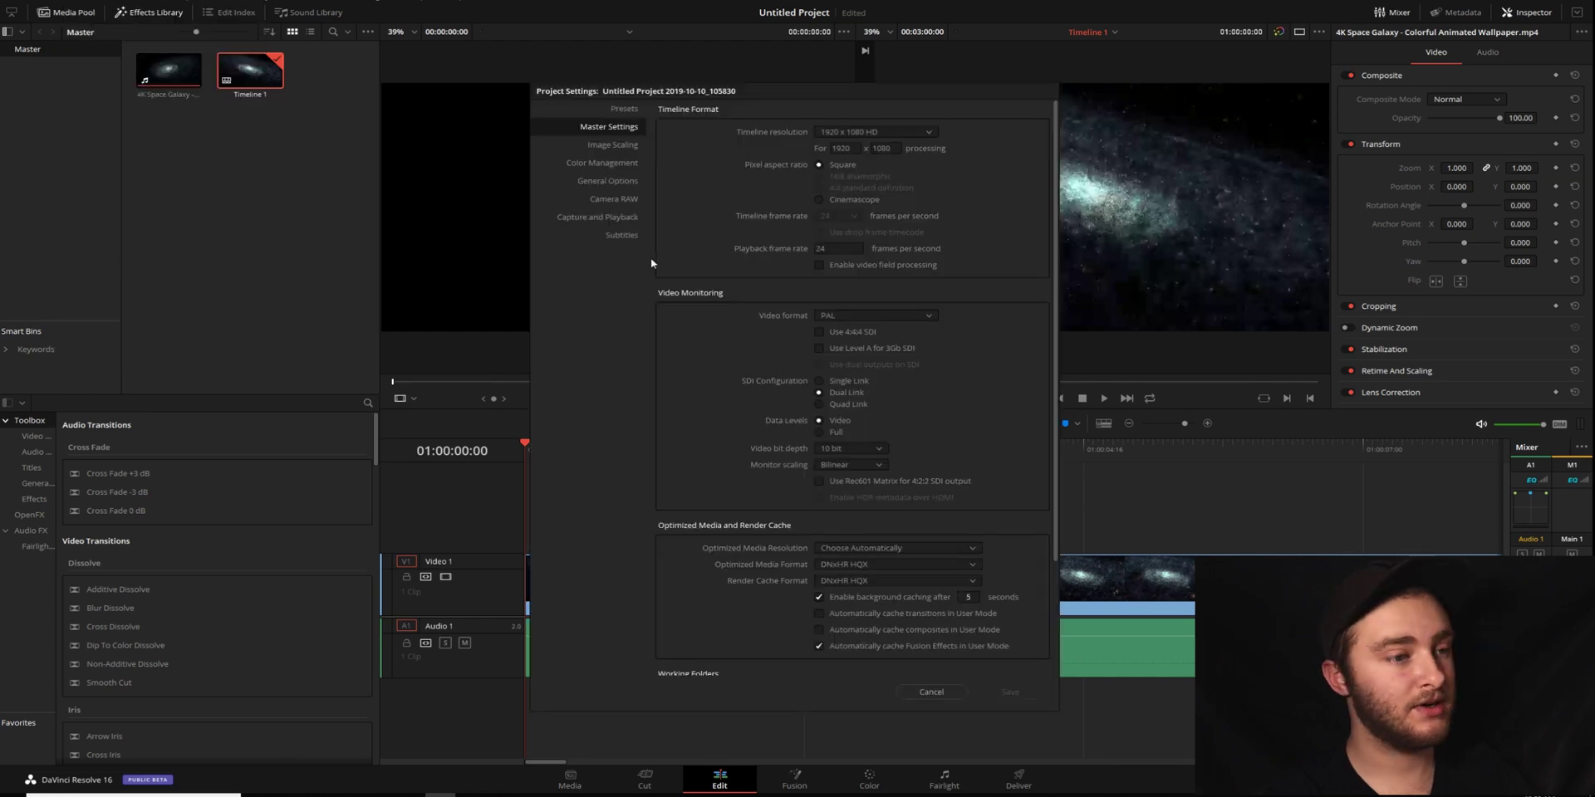
left_click(837, 133)
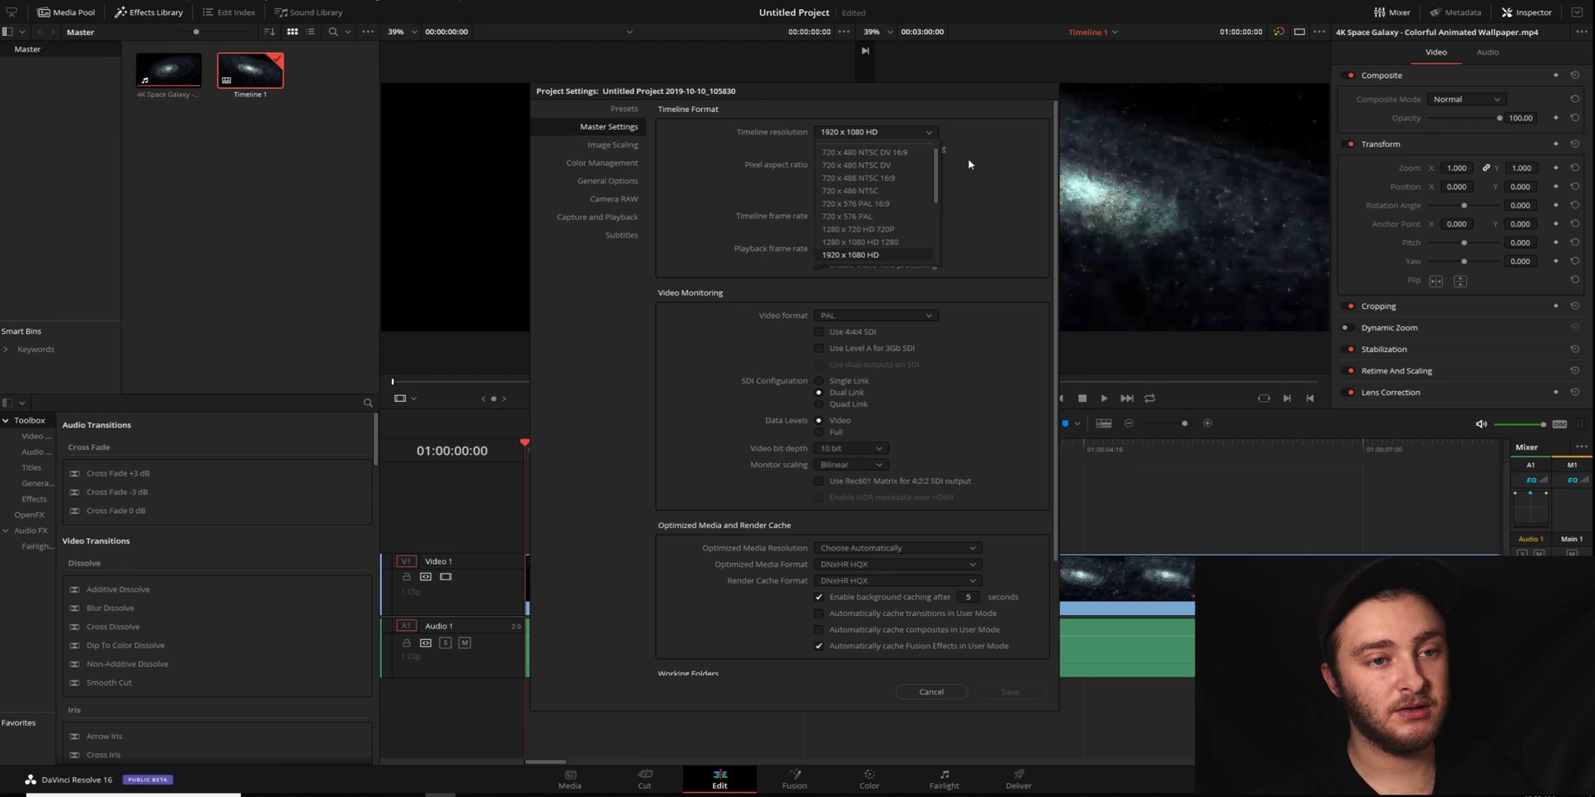
left_click(882, 181)
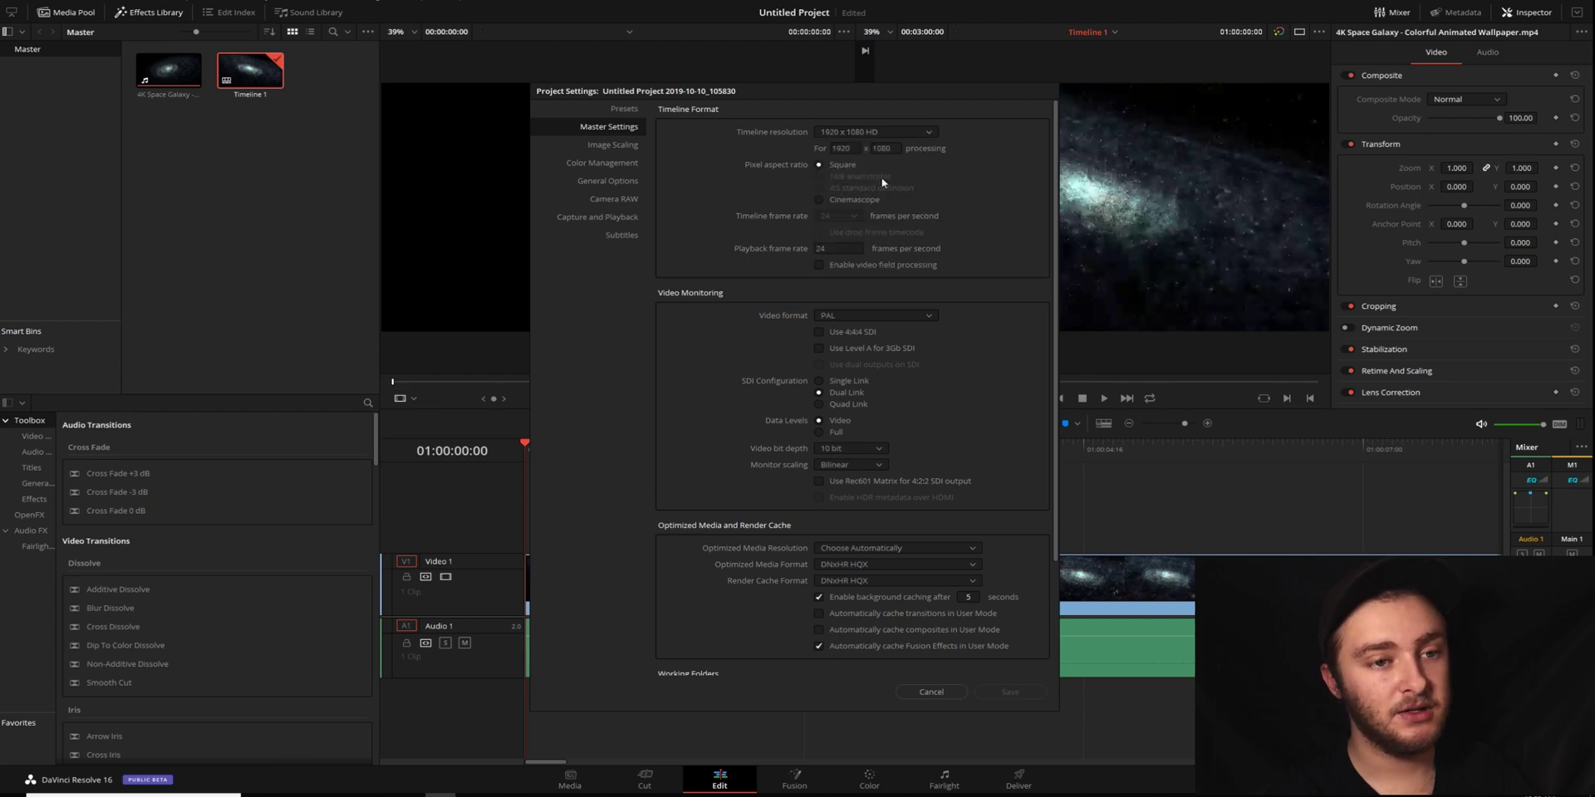
left_click(896, 136)
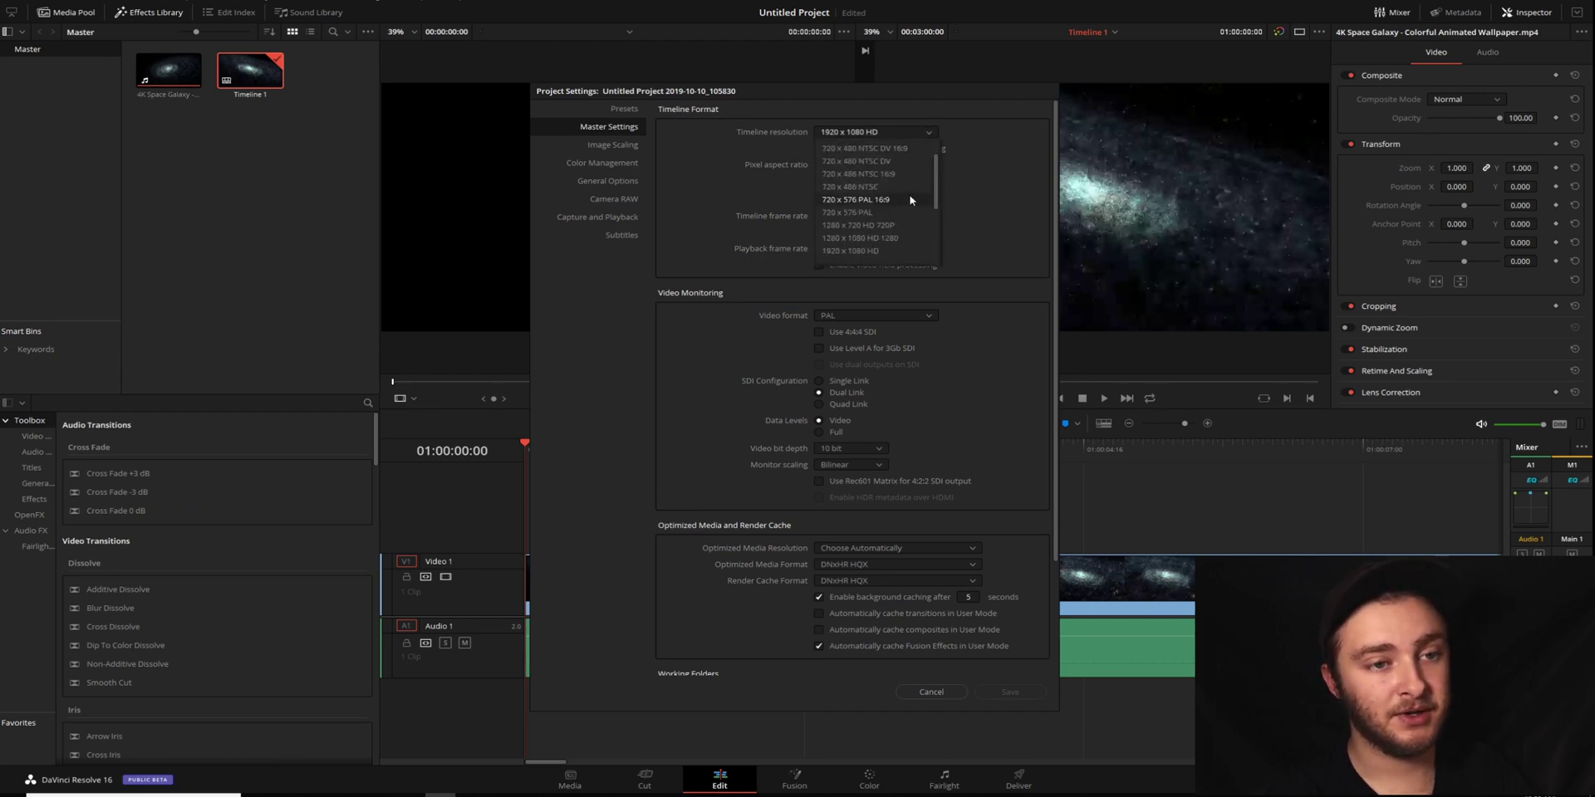
left_click(950, 127)
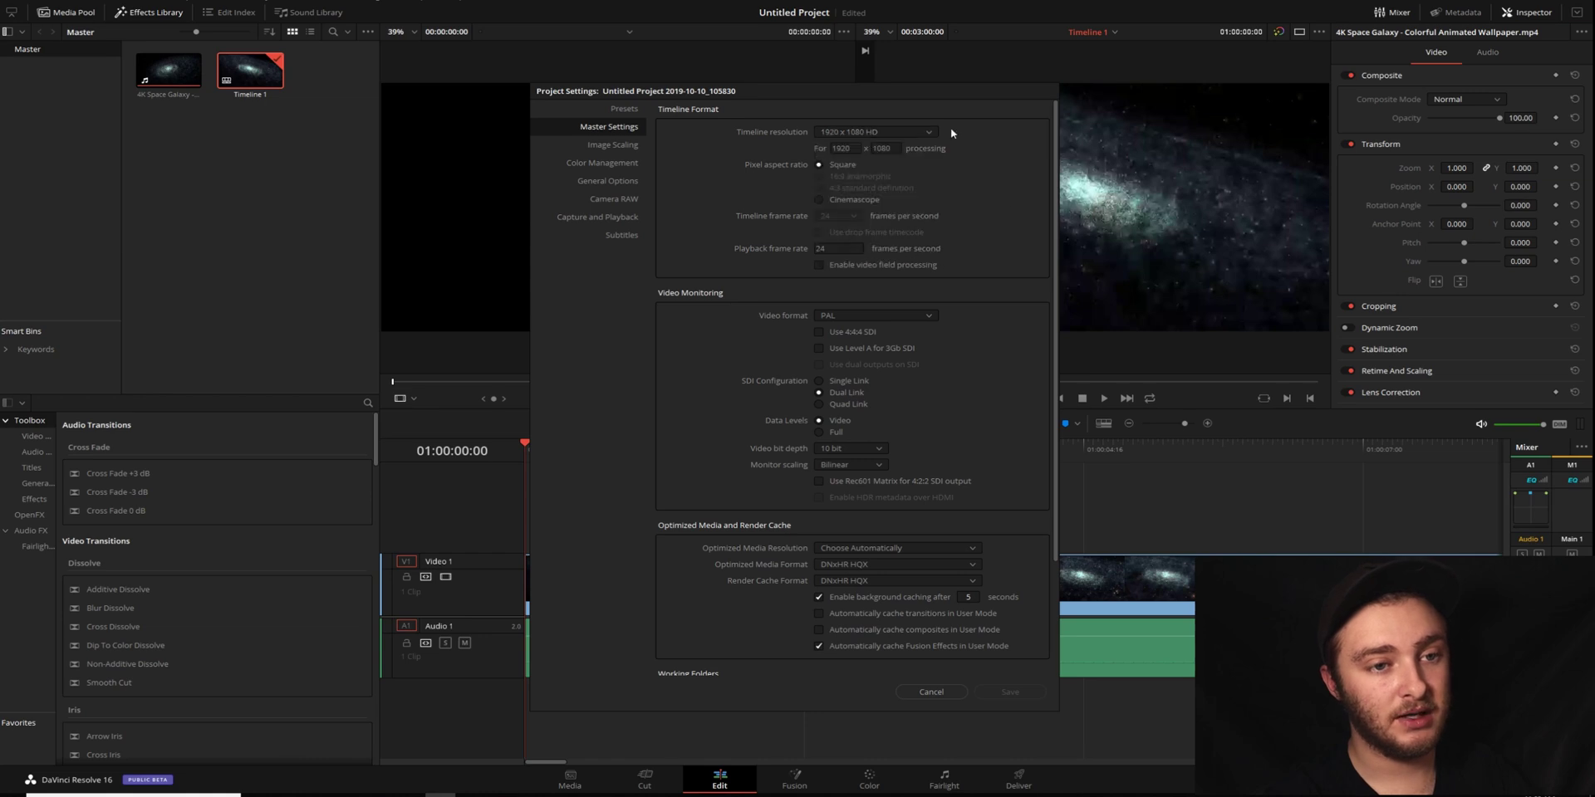
Step: Cancel Project Settings, keep 1920 x 1080 HD output on Deliver, and choose Quality 'Restrict to'
left_click(955, 695)
left_click(1018, 779)
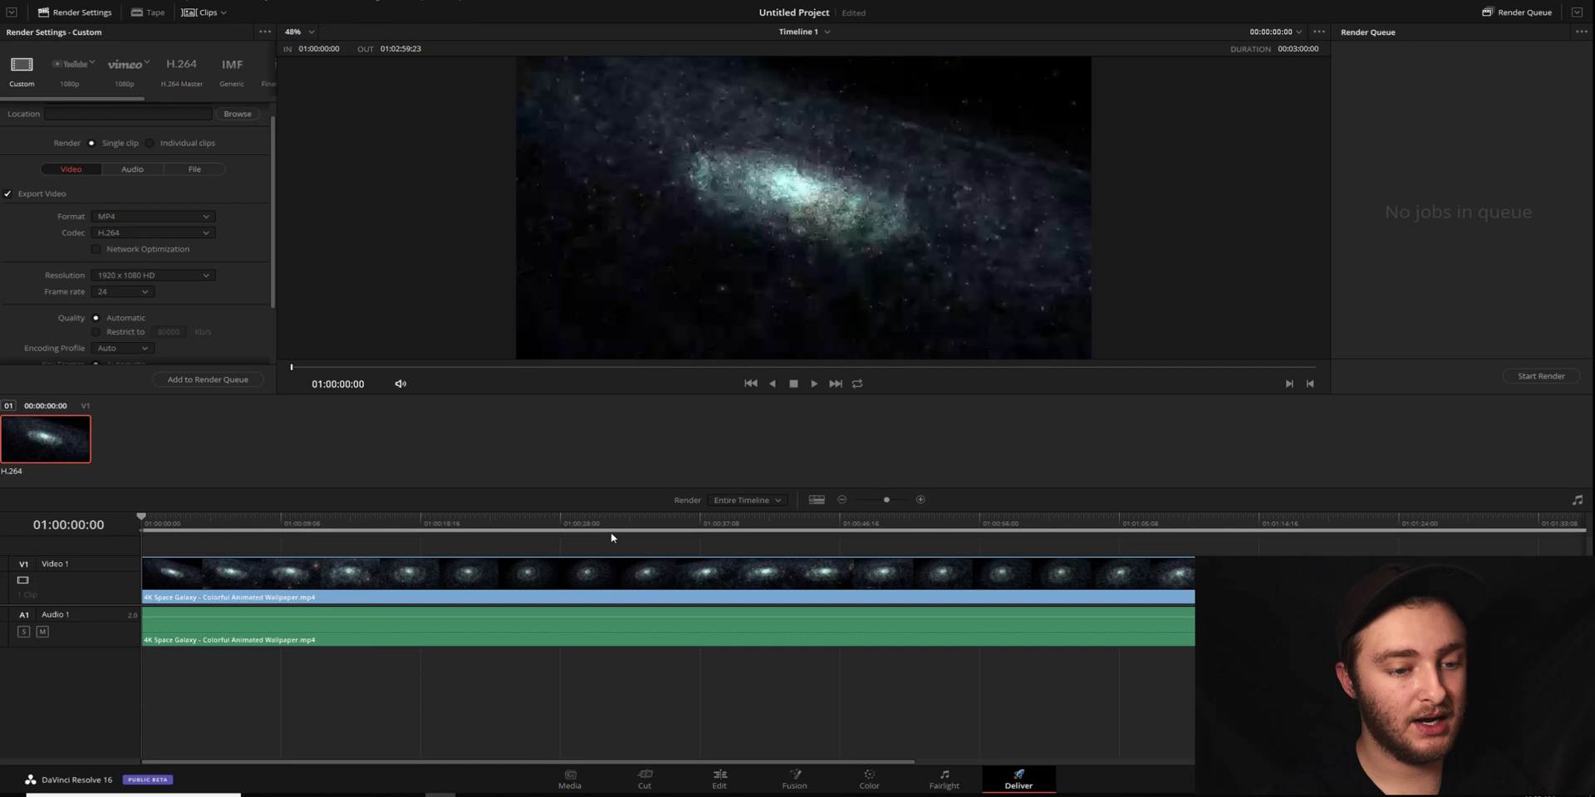
left_click(167, 276)
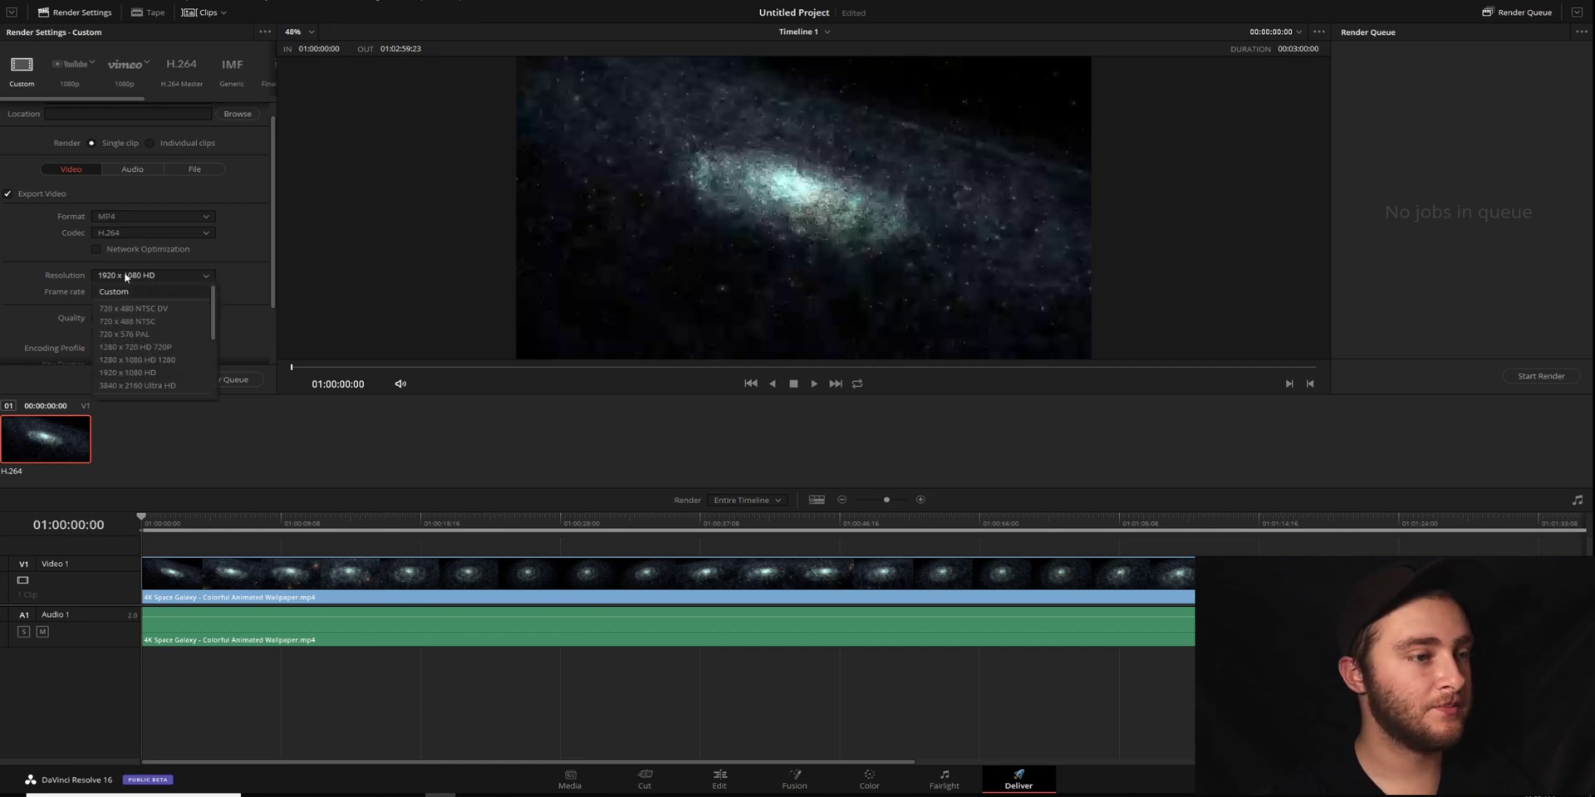
left_click(324, 261)
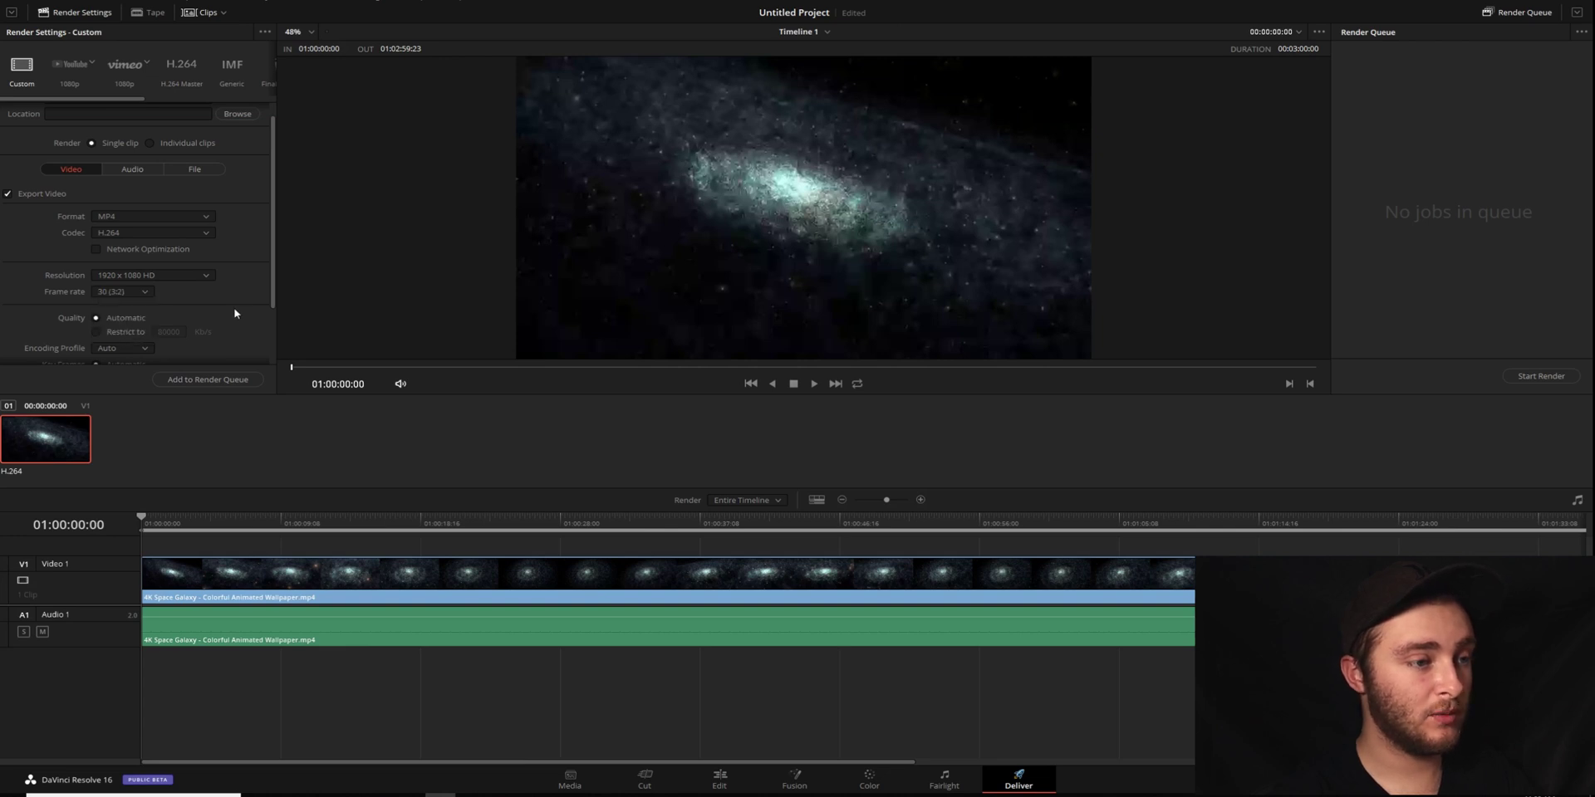
scroll(234, 313, "down", 1)
scroll(97, 262, "down", 1)
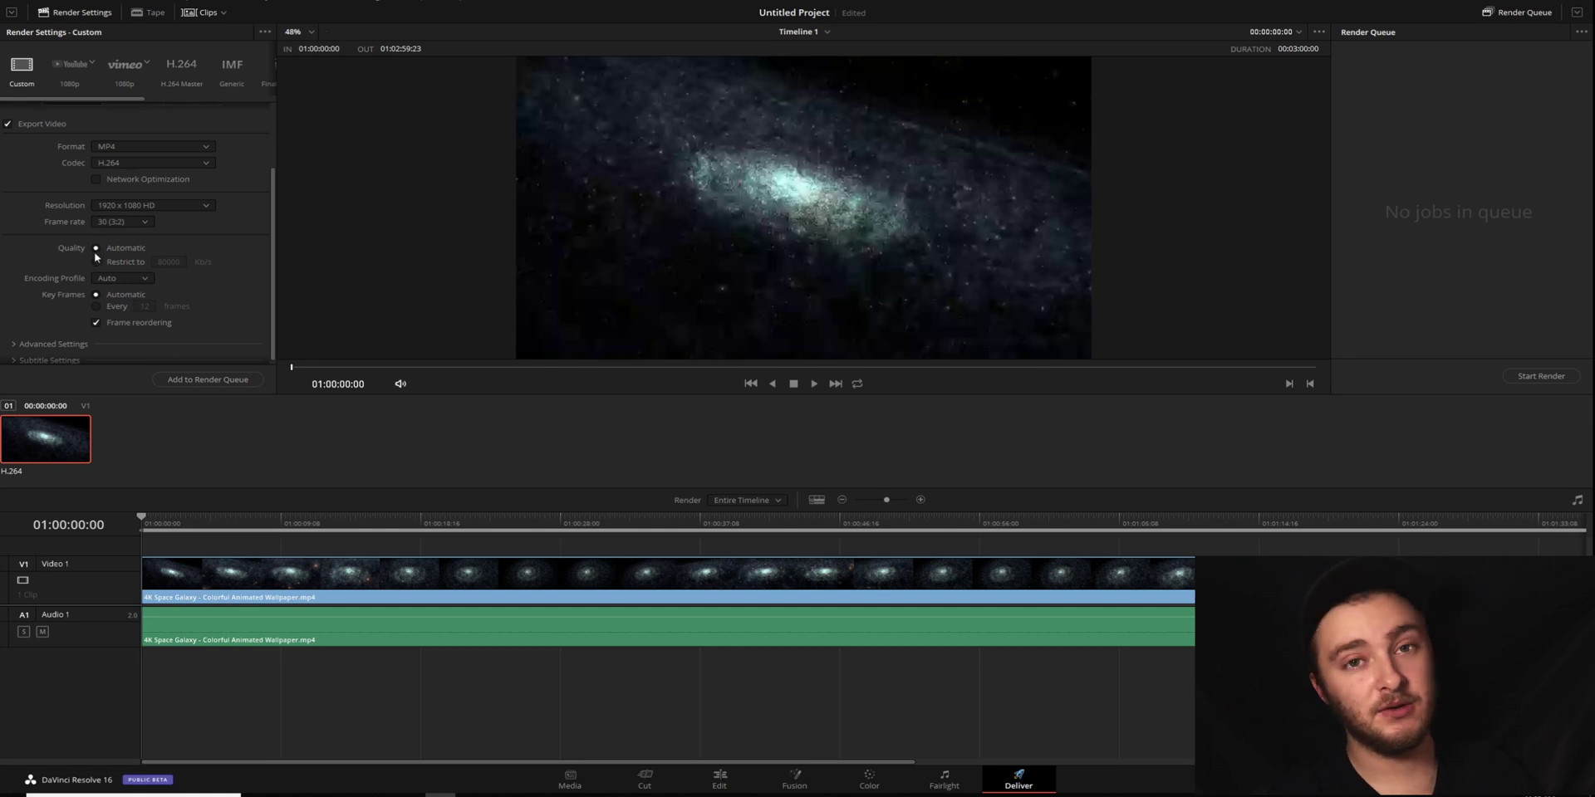
left_click(97, 263)
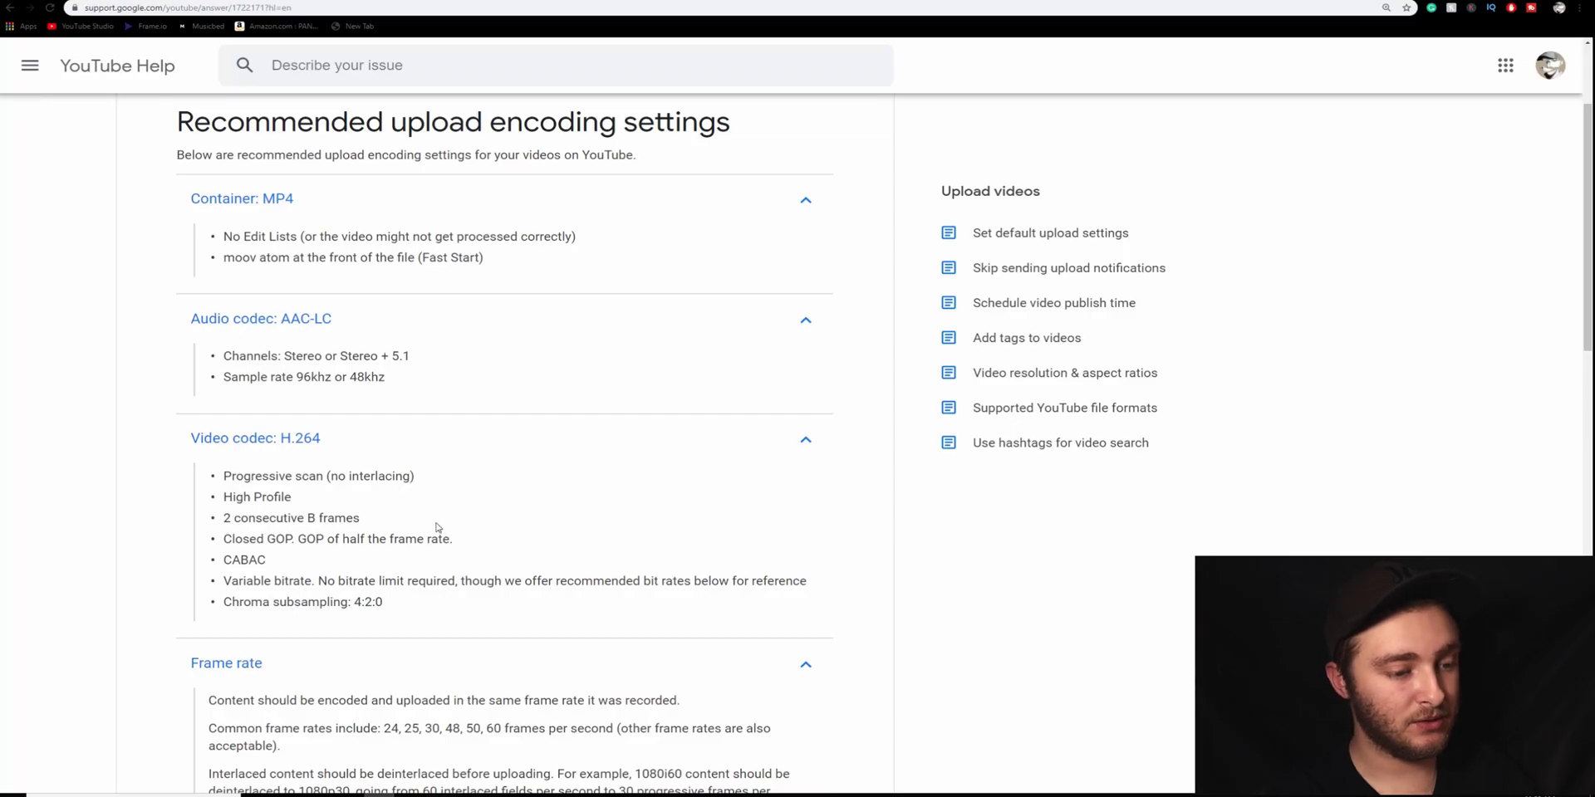
Step: Mark the 1080p row and its 8 Mbps recommendation in the SDR bitrate table
scroll(435, 532, "down", 3)
scroll(438, 527, "down", 5)
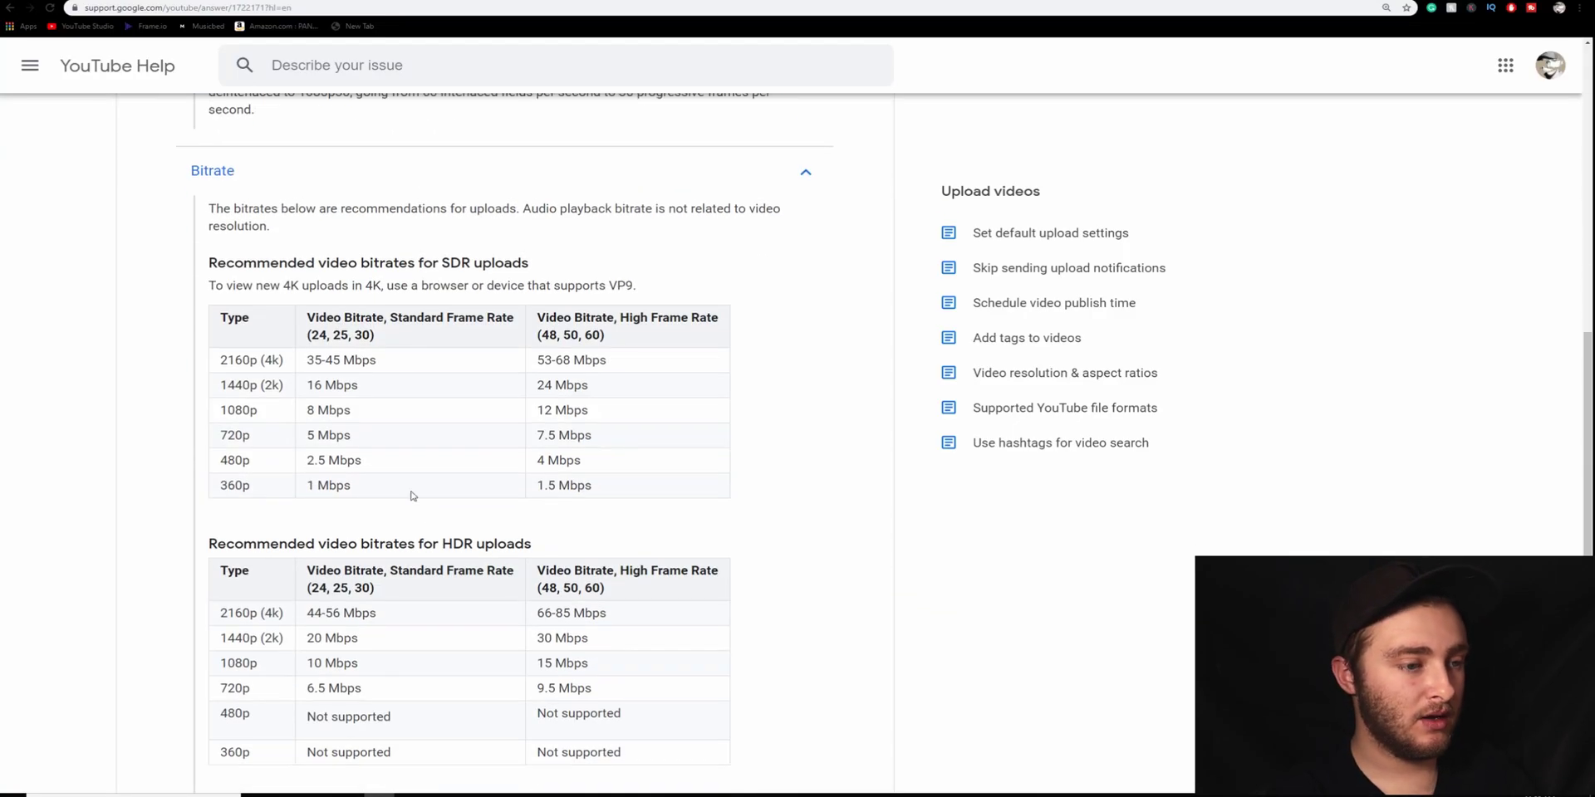
left_click_drag(219, 412, 273, 412)
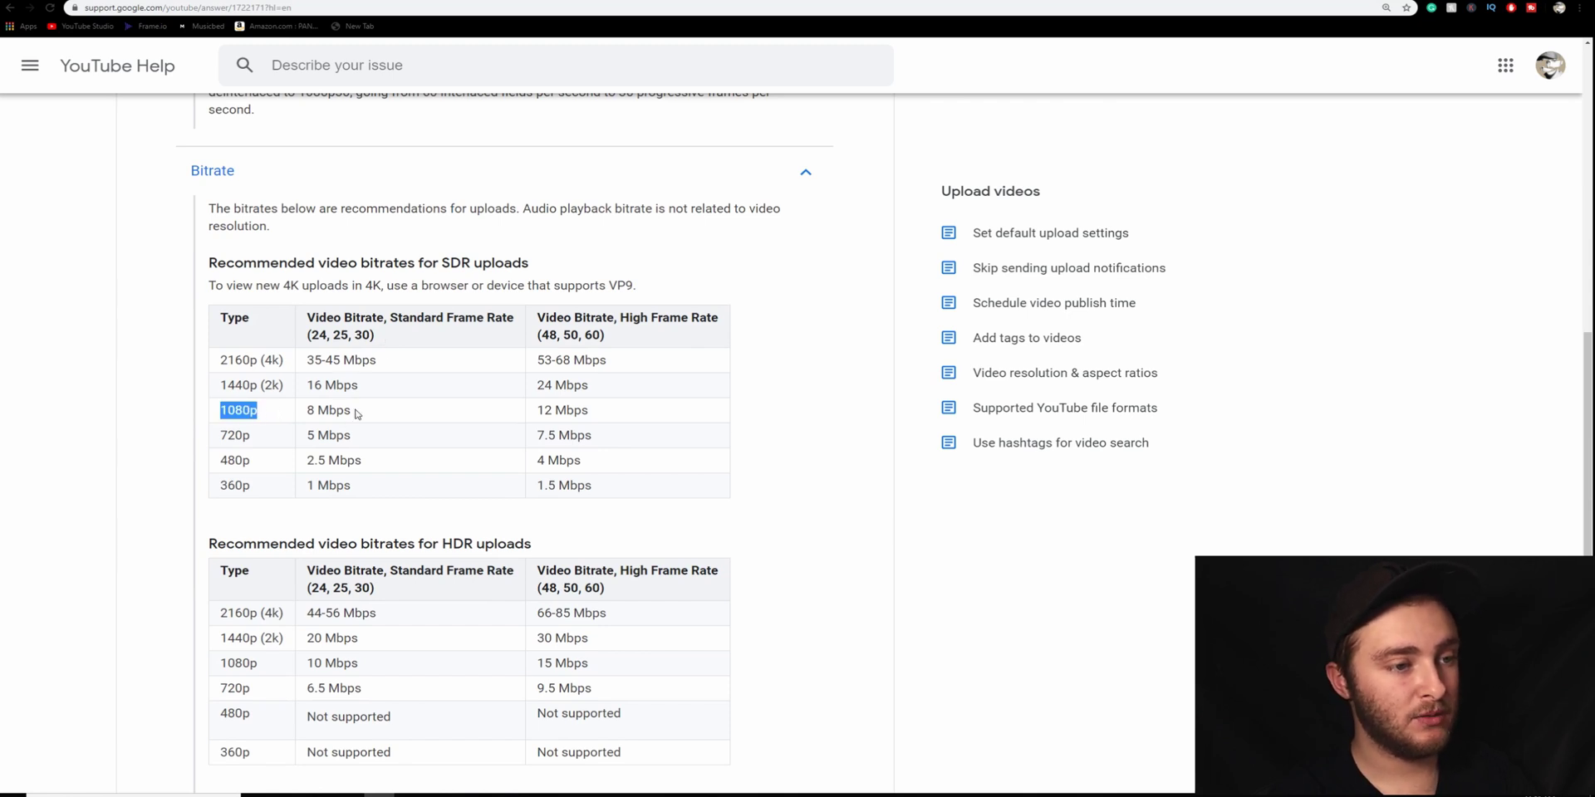
left_click_drag(358, 413, 301, 416)
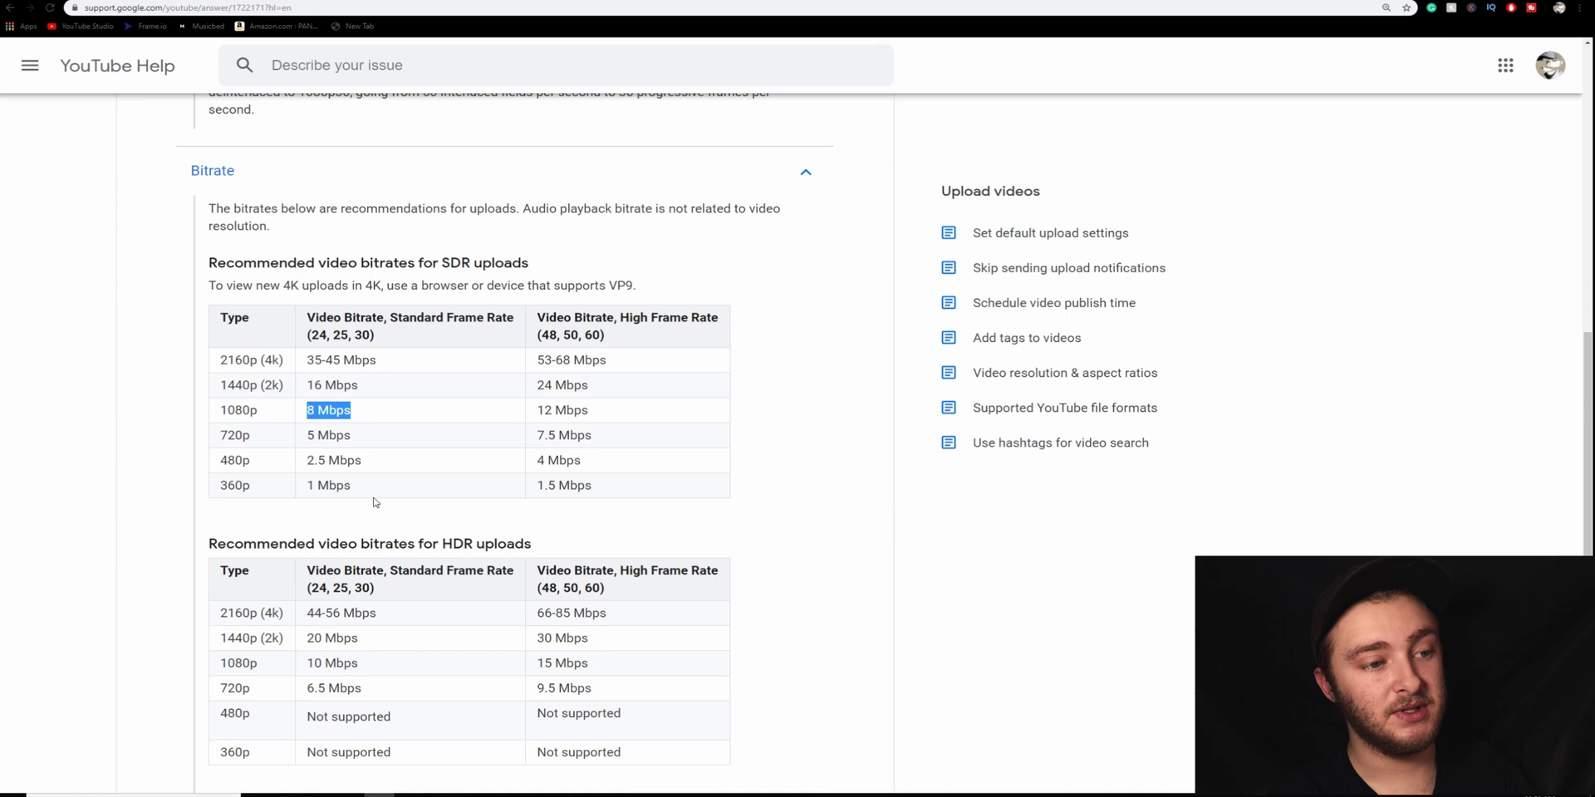
left_click(440, 793)
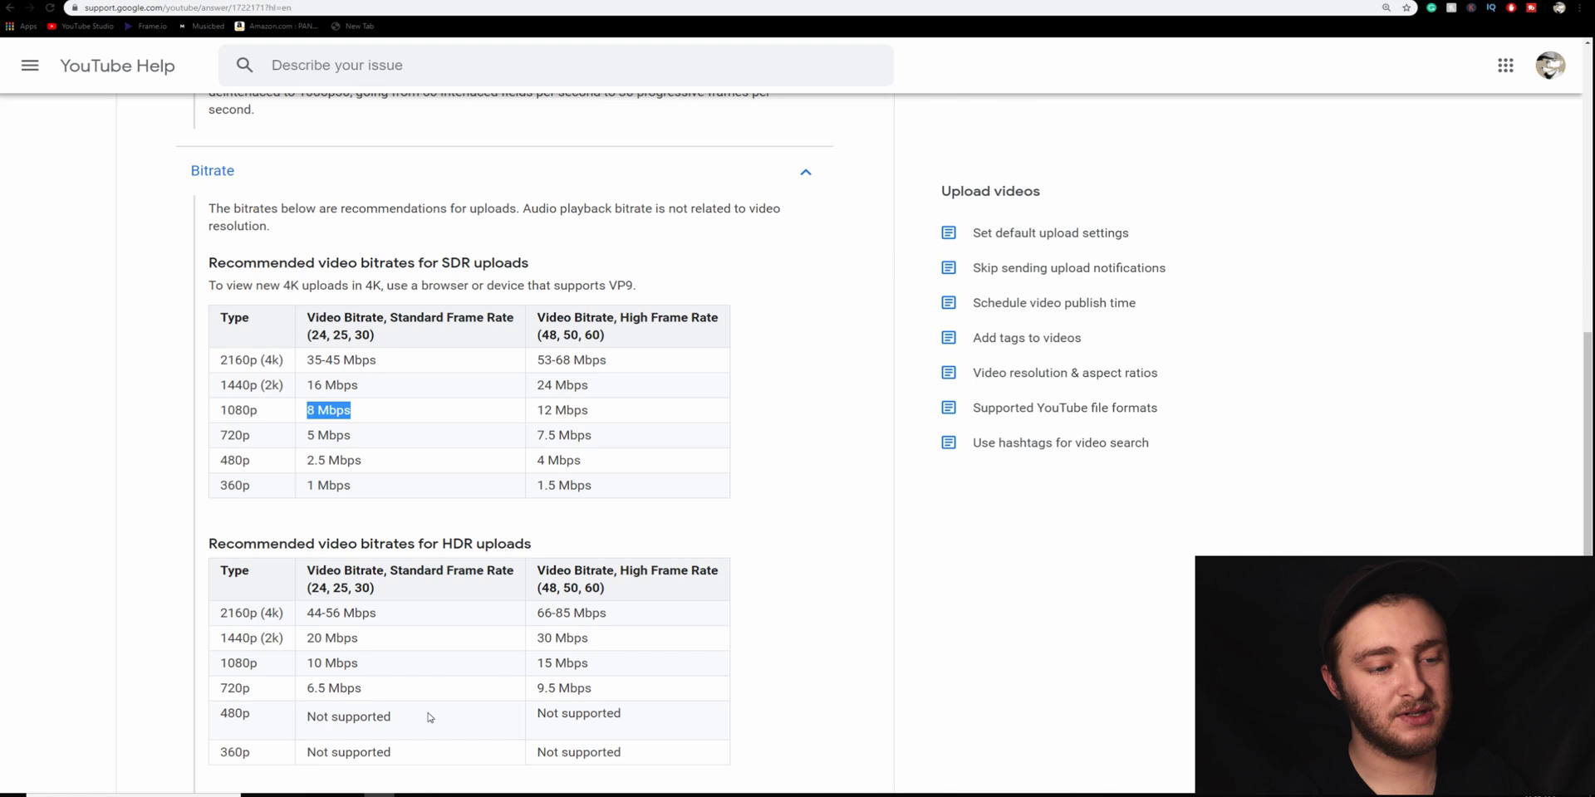
Step: Restrict the export's video bitrate to 9000 Kb/s
left_click(403, 462)
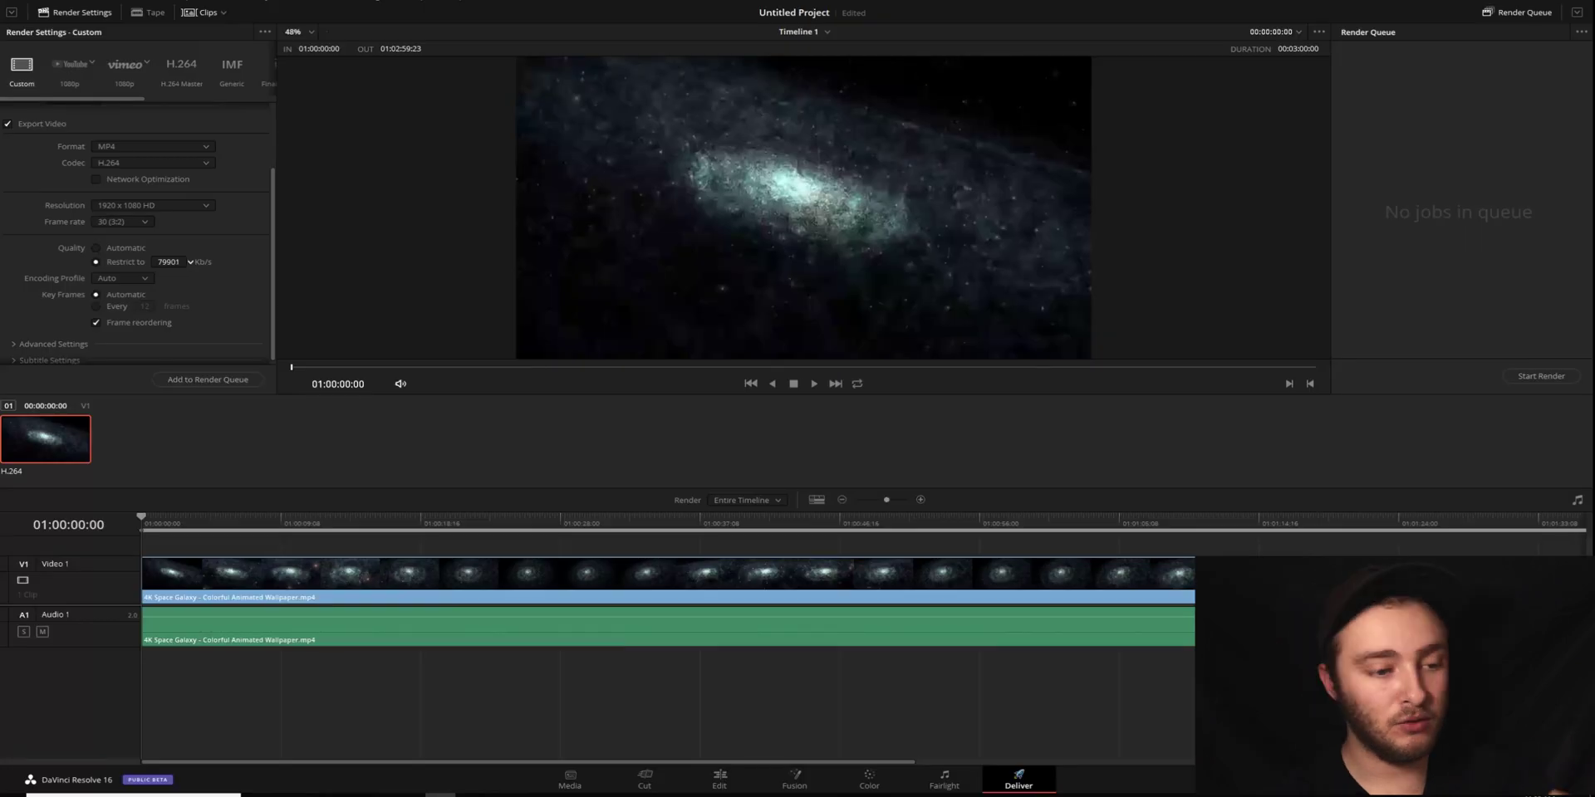
left_click_drag(170, 262, 167, 263)
type("9000")
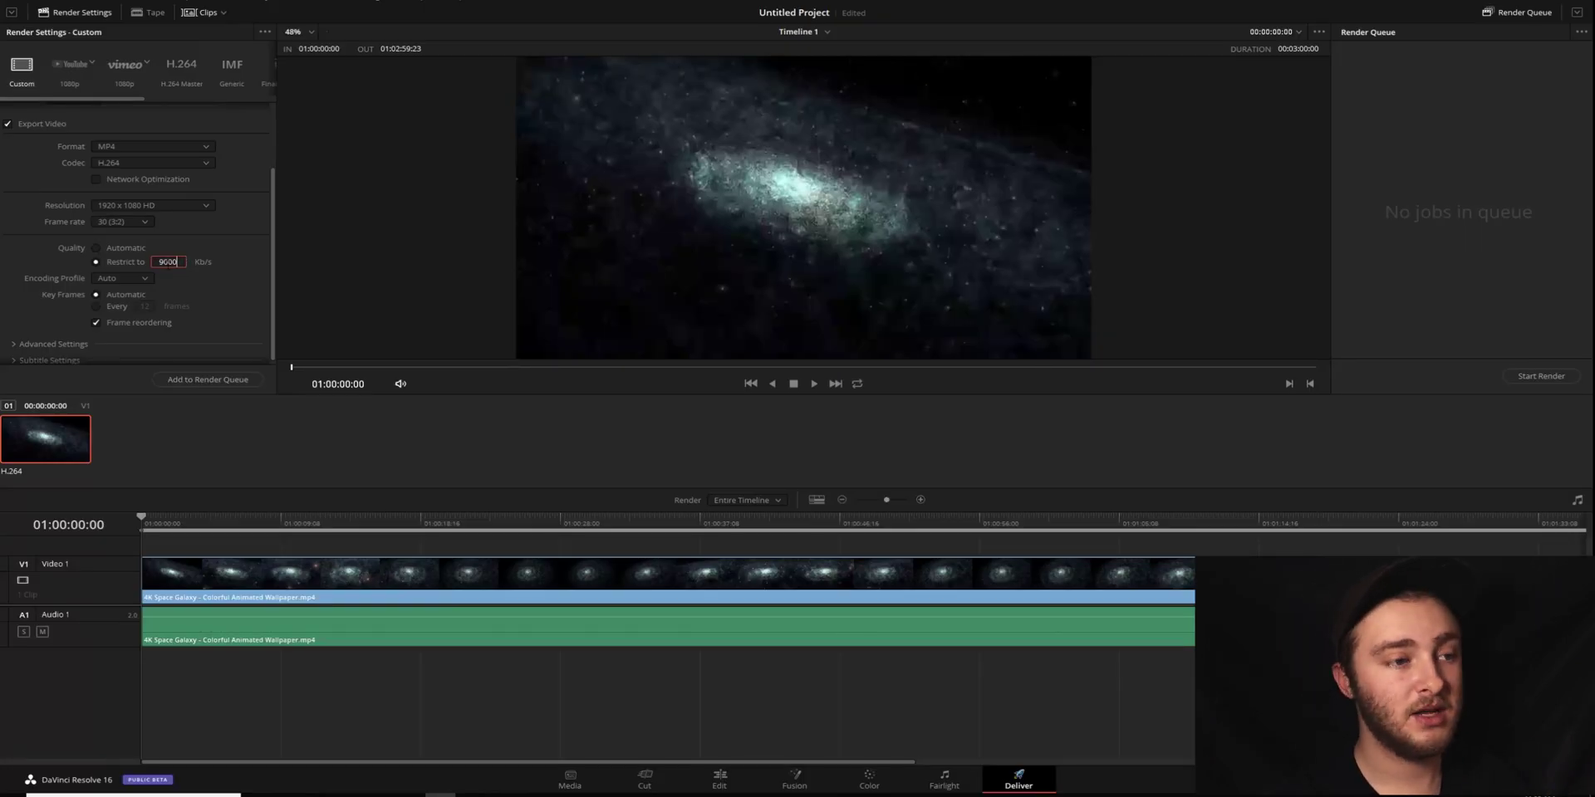
key("Return")
Step: Expand Advanced Settings to review them, then collapse them again
scroll(177, 280, "down", 2)
scroll(124, 266, "up", 2)
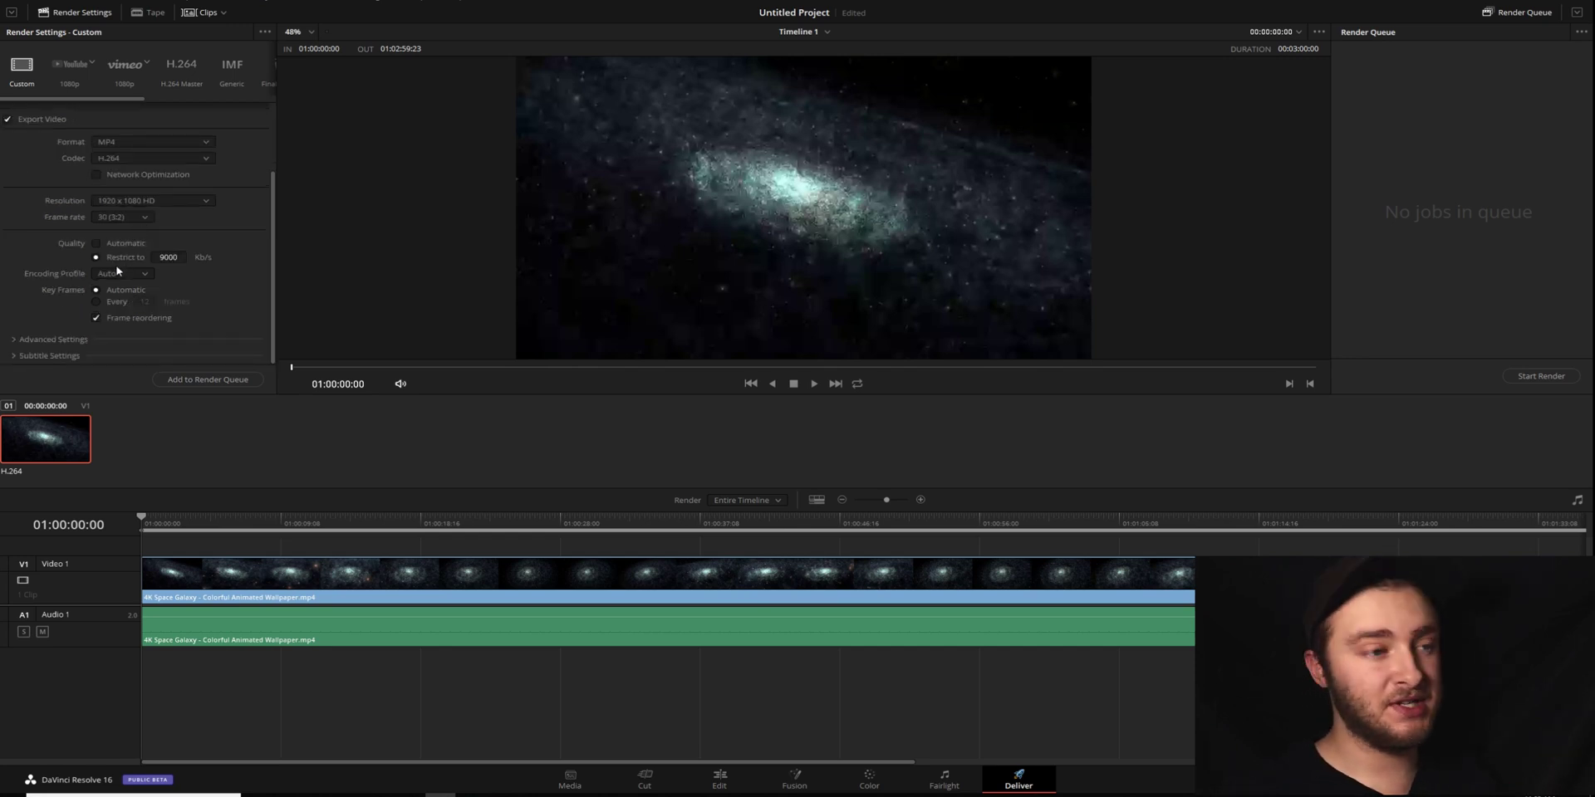
left_click(14, 340)
scroll(15, 341, "down", 10)
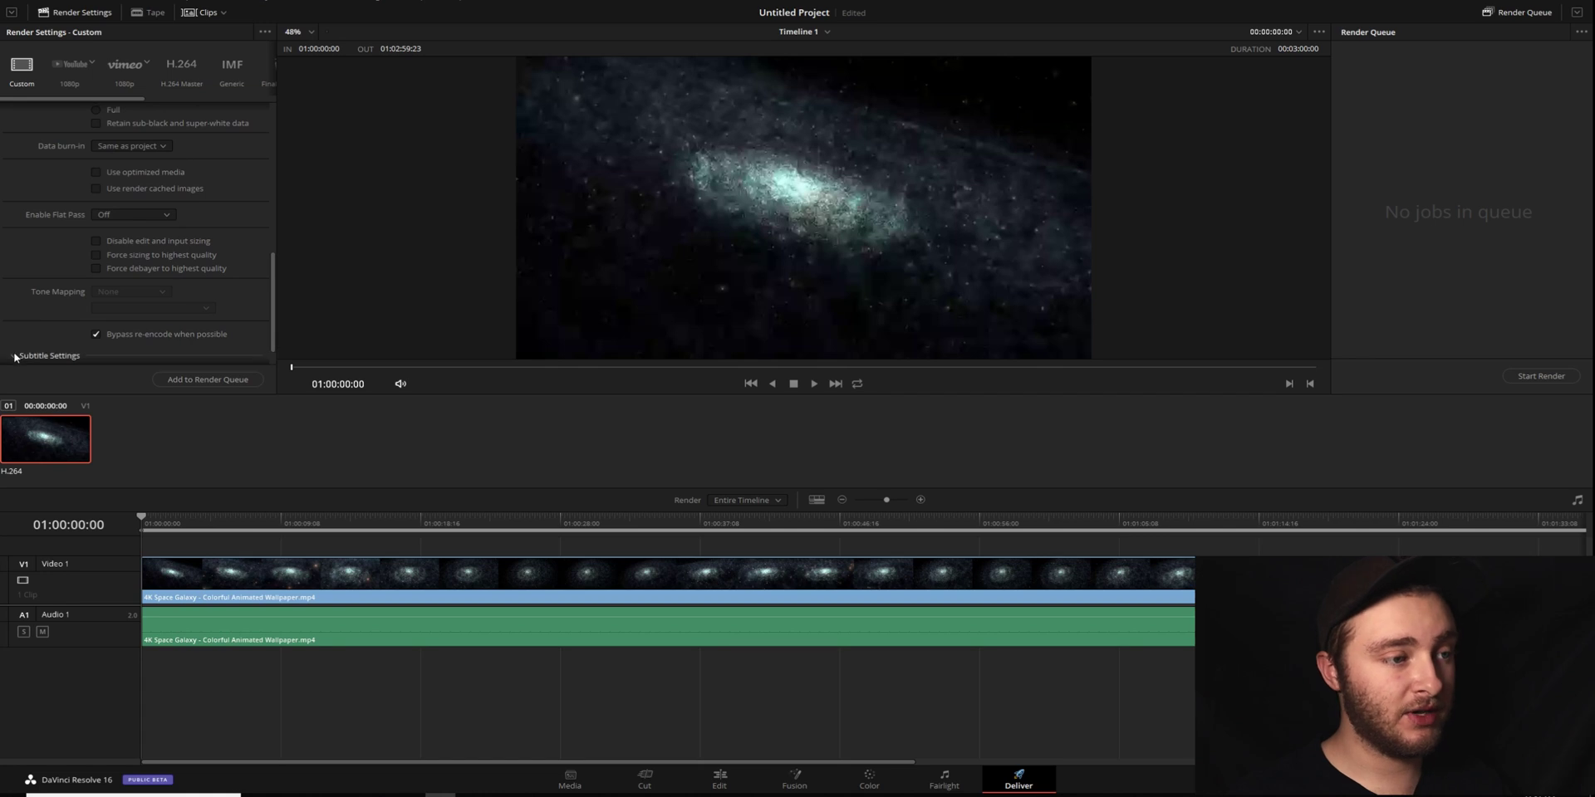
scroll(20, 336, "up", 10)
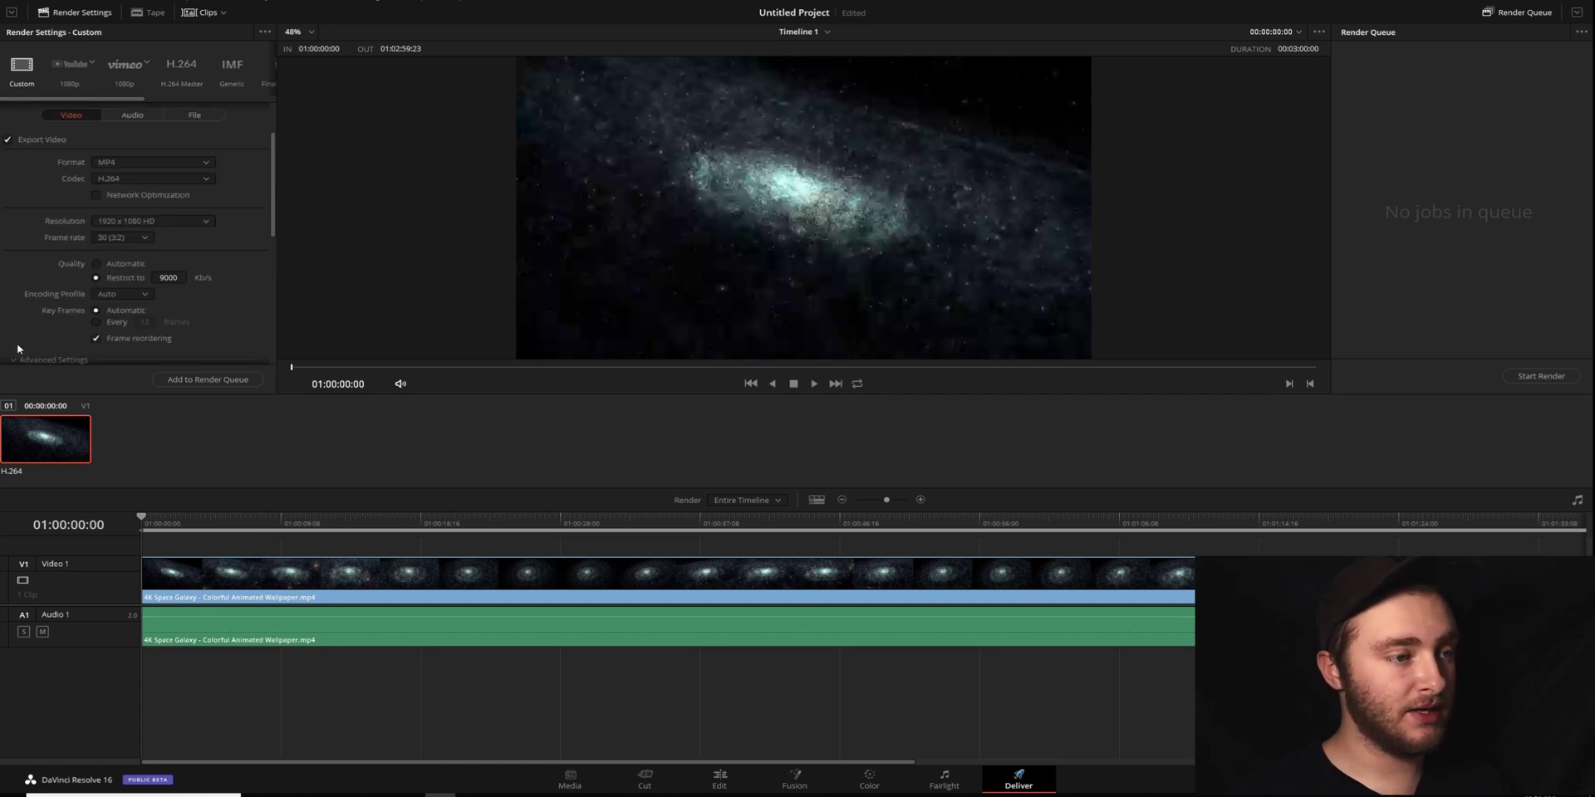
left_click(20, 361)
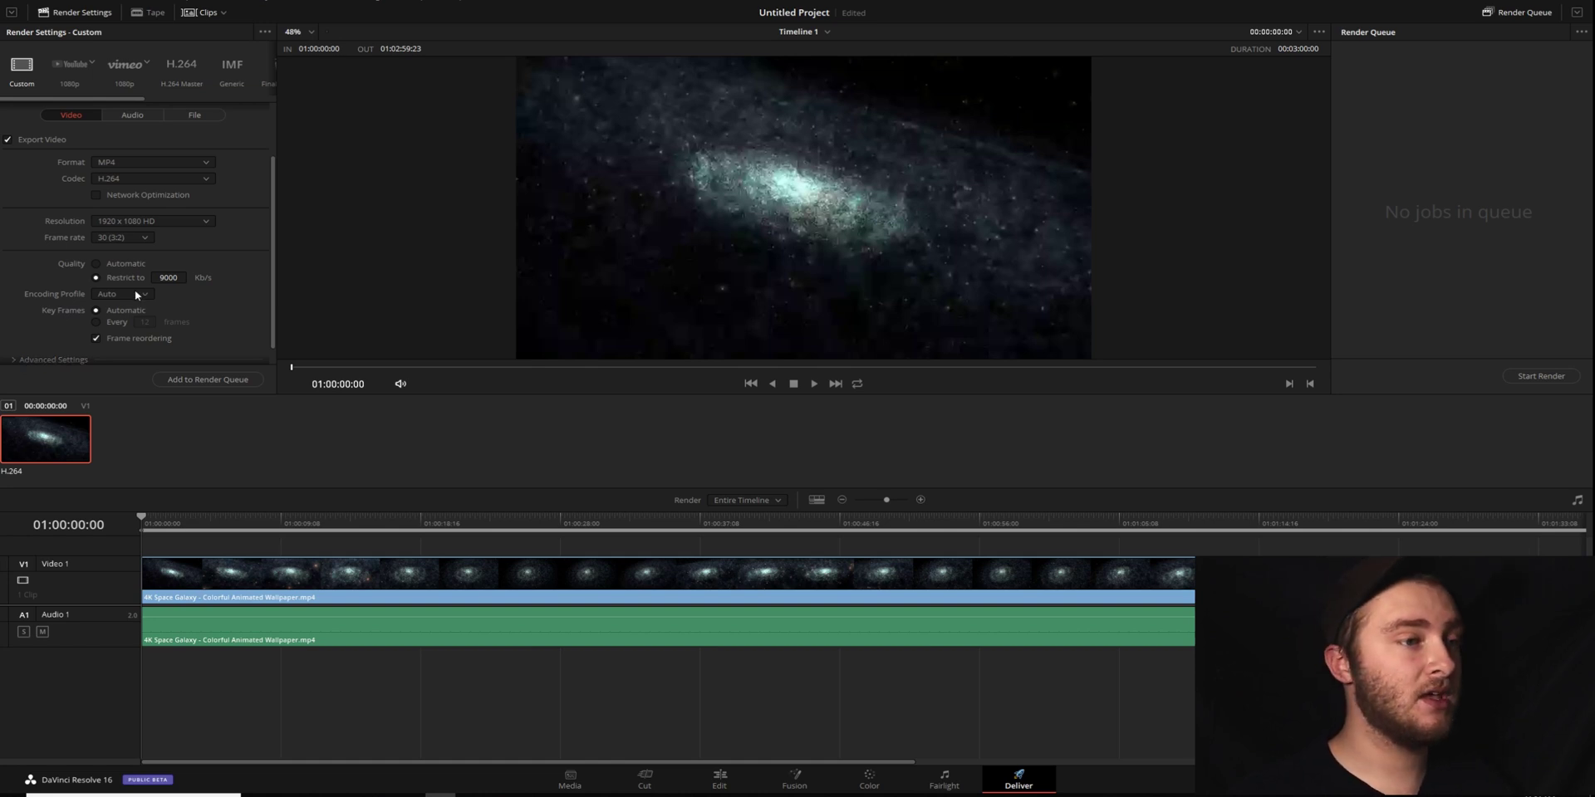
scroll(135, 294, "up", 2)
Step: Review the AAC codec and data rate on the Audio tab, then return to Chrome
left_click(133, 187)
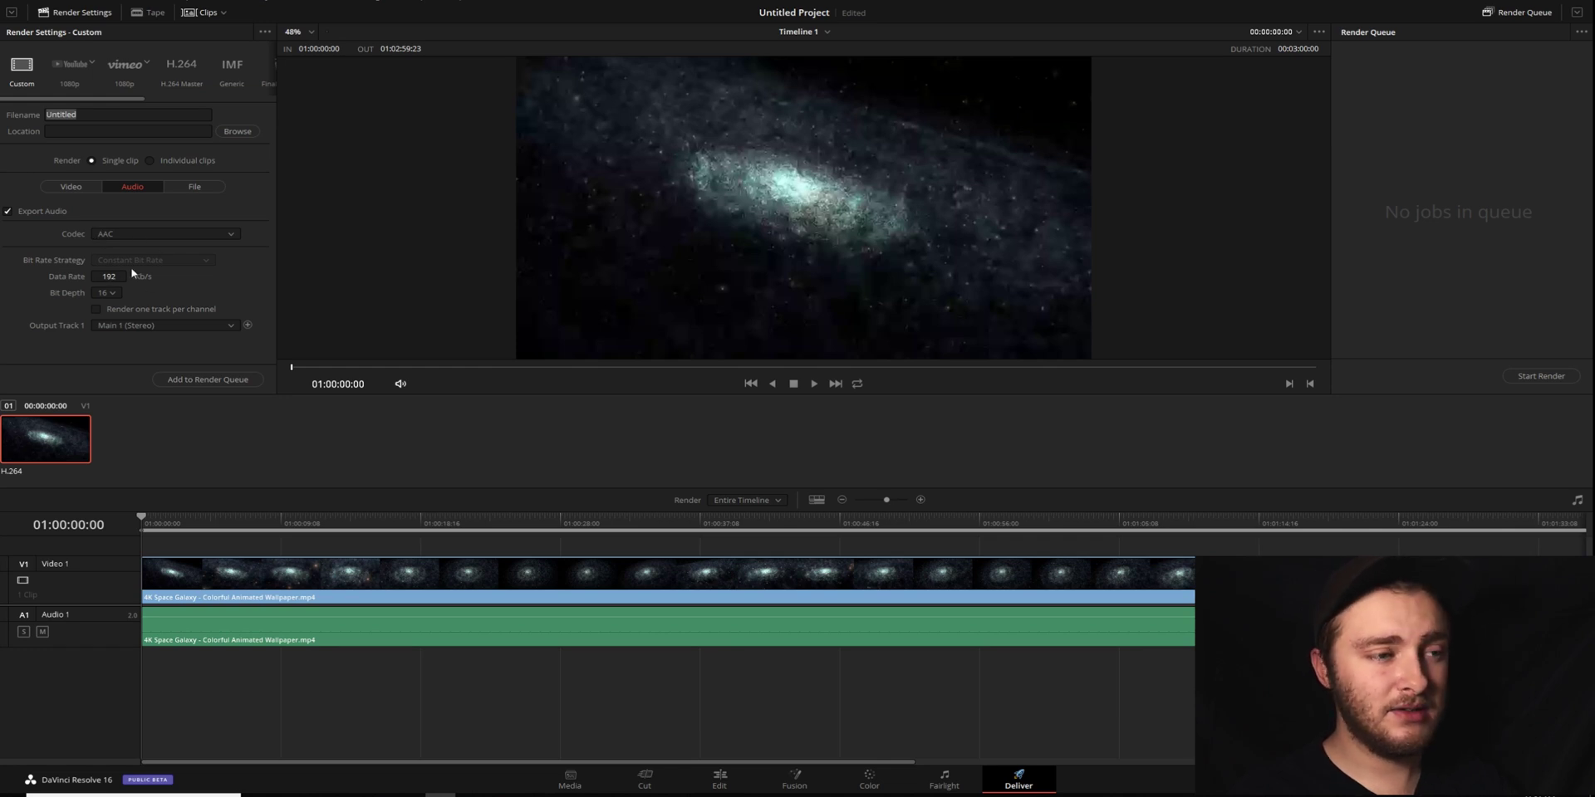
key("alt+Tab")
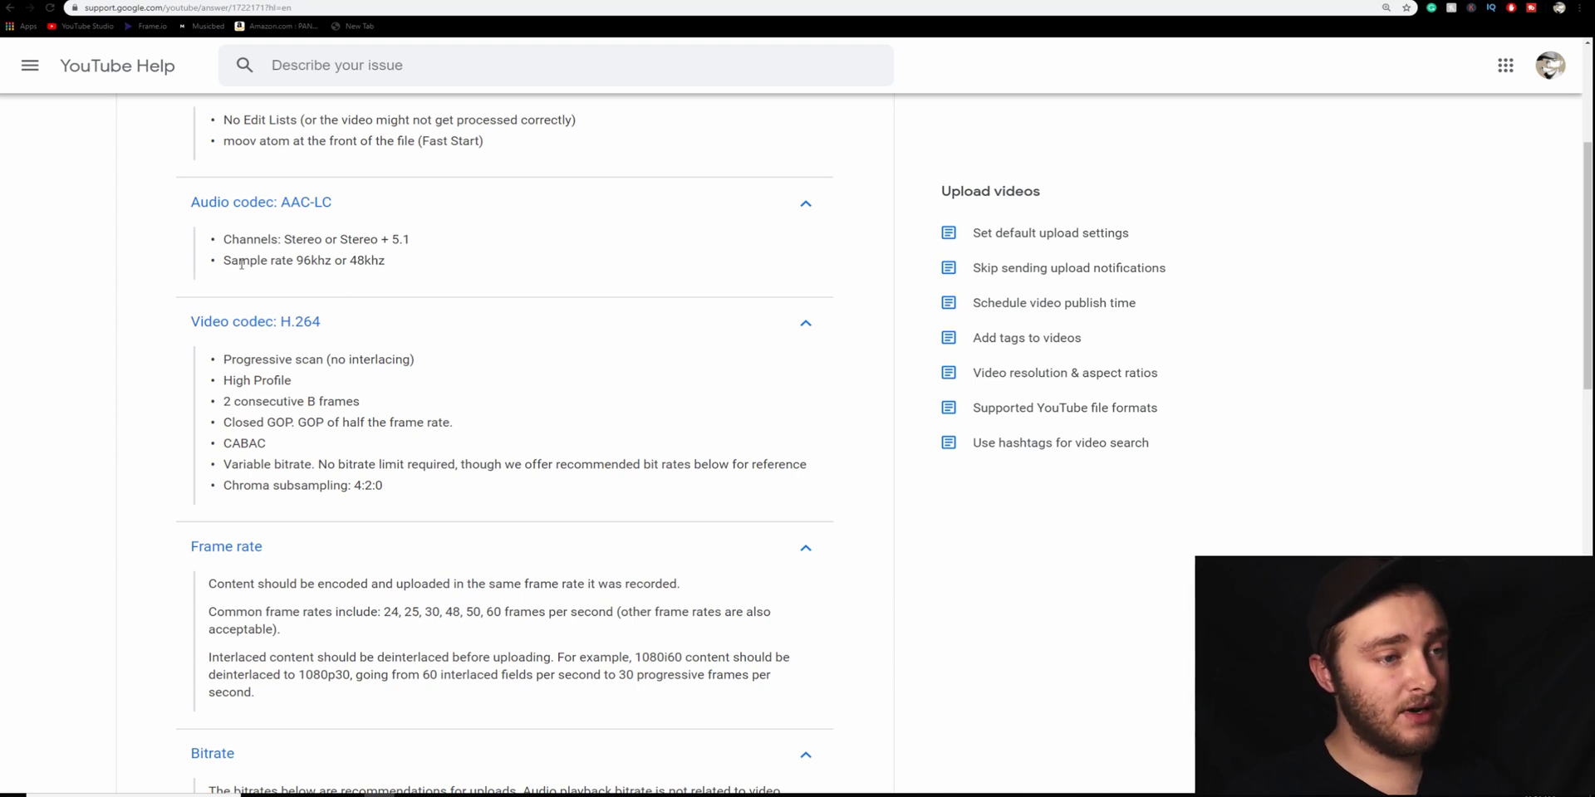
Step: Mark the 48khz AAC-LC sample rate, then return to DaVinci Resolve
left_click_drag(296, 262, 365, 261)
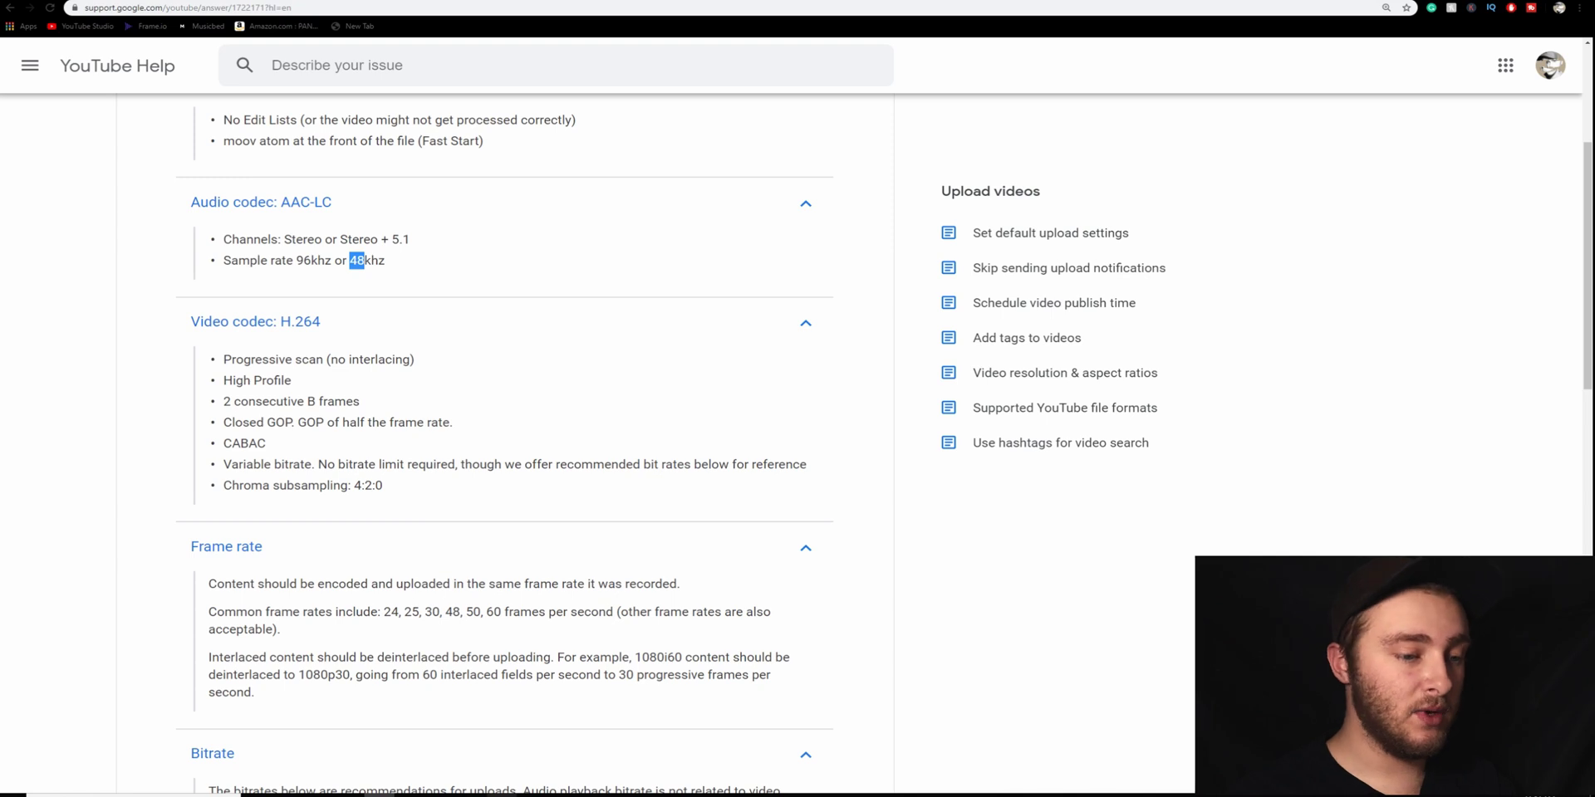
key("alt+Tab")
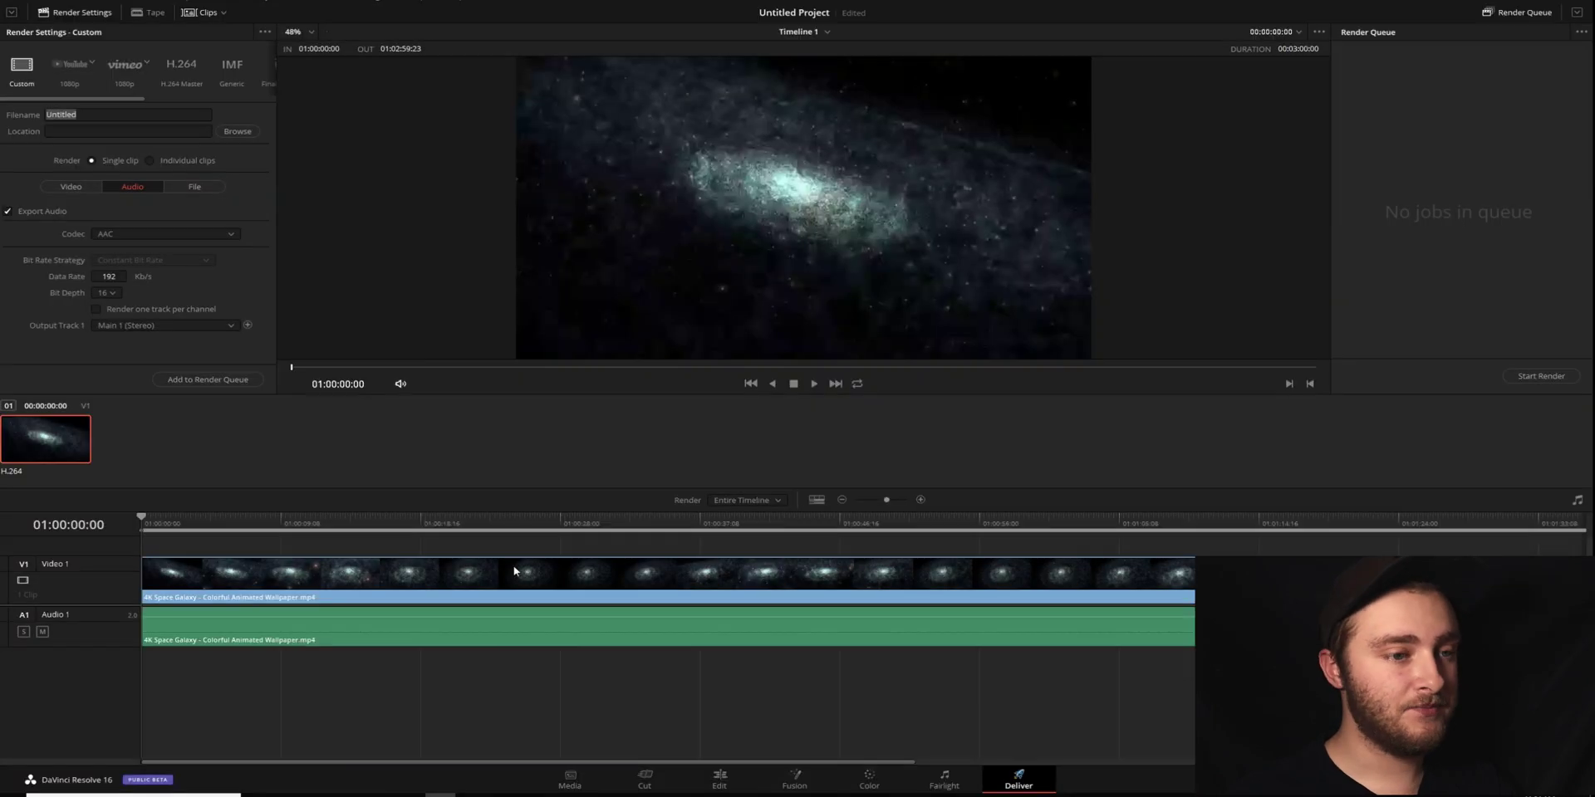
Step: Change the AAC audio data rate from 192 to 96 kb/s
left_click(110, 275)
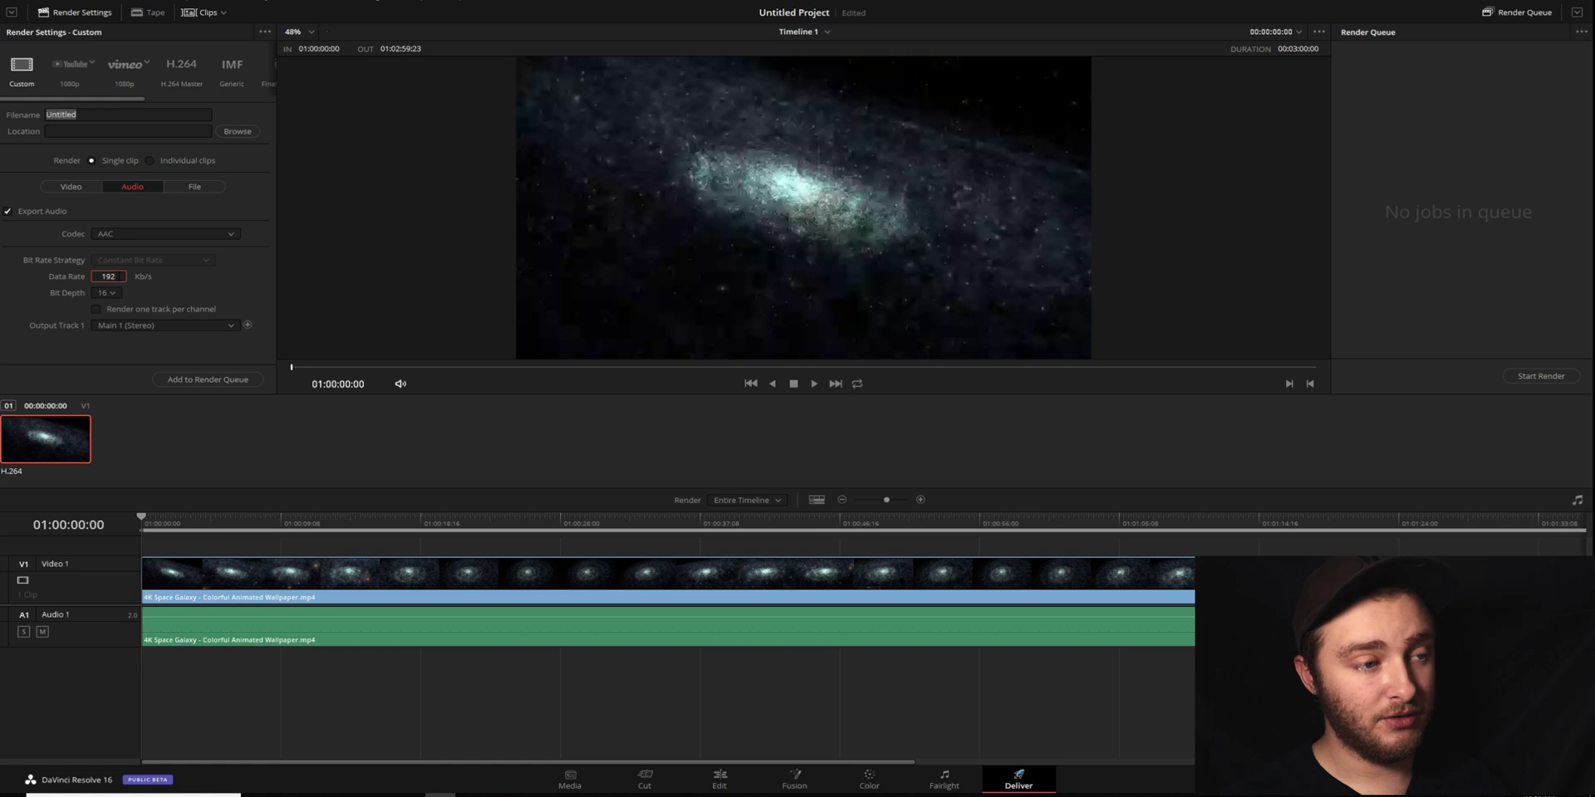
key("BackSpace")
key("BackSpace")
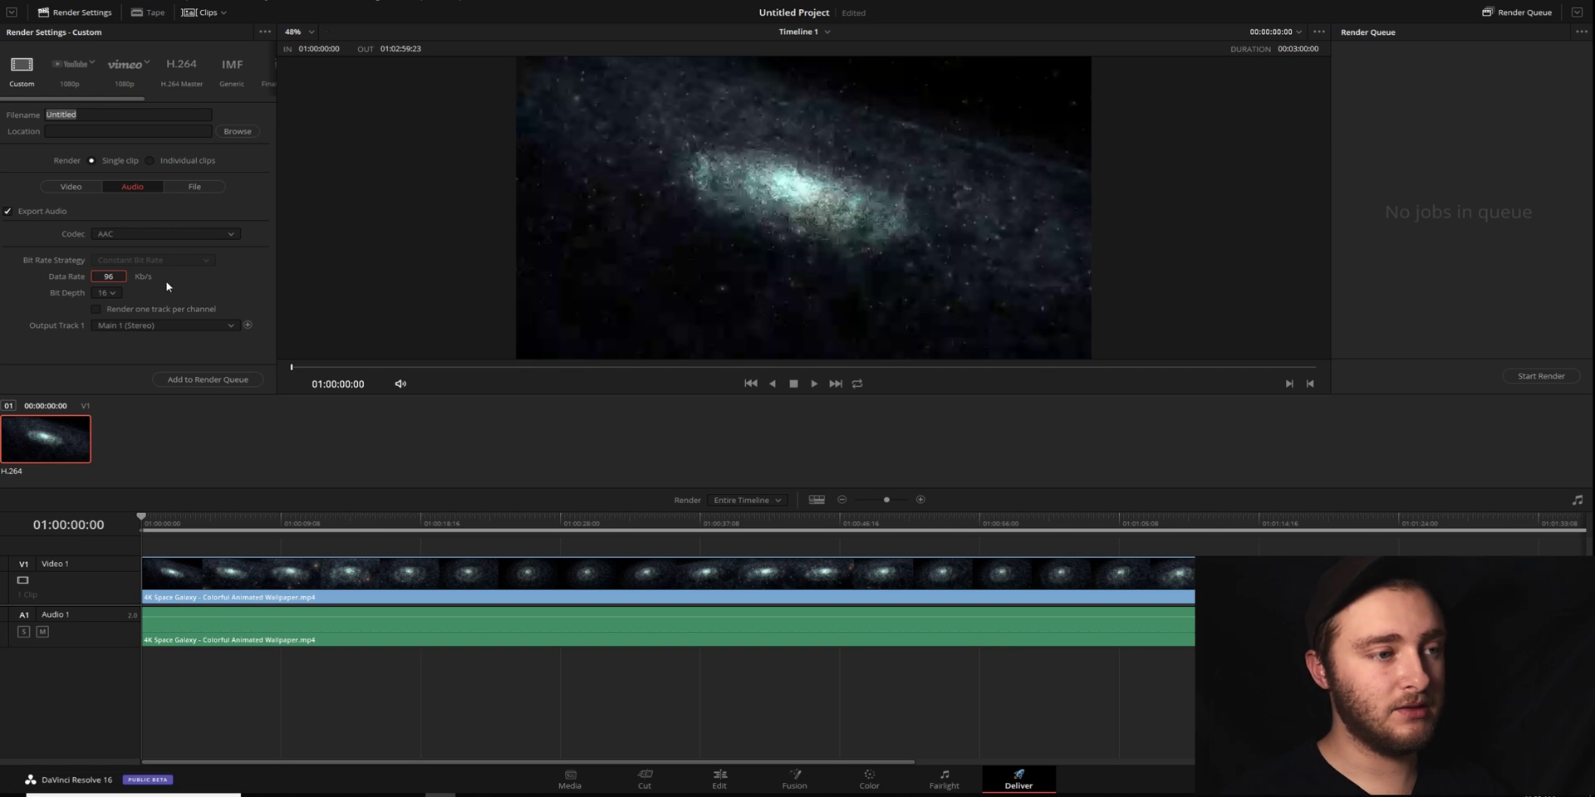
key("Return")
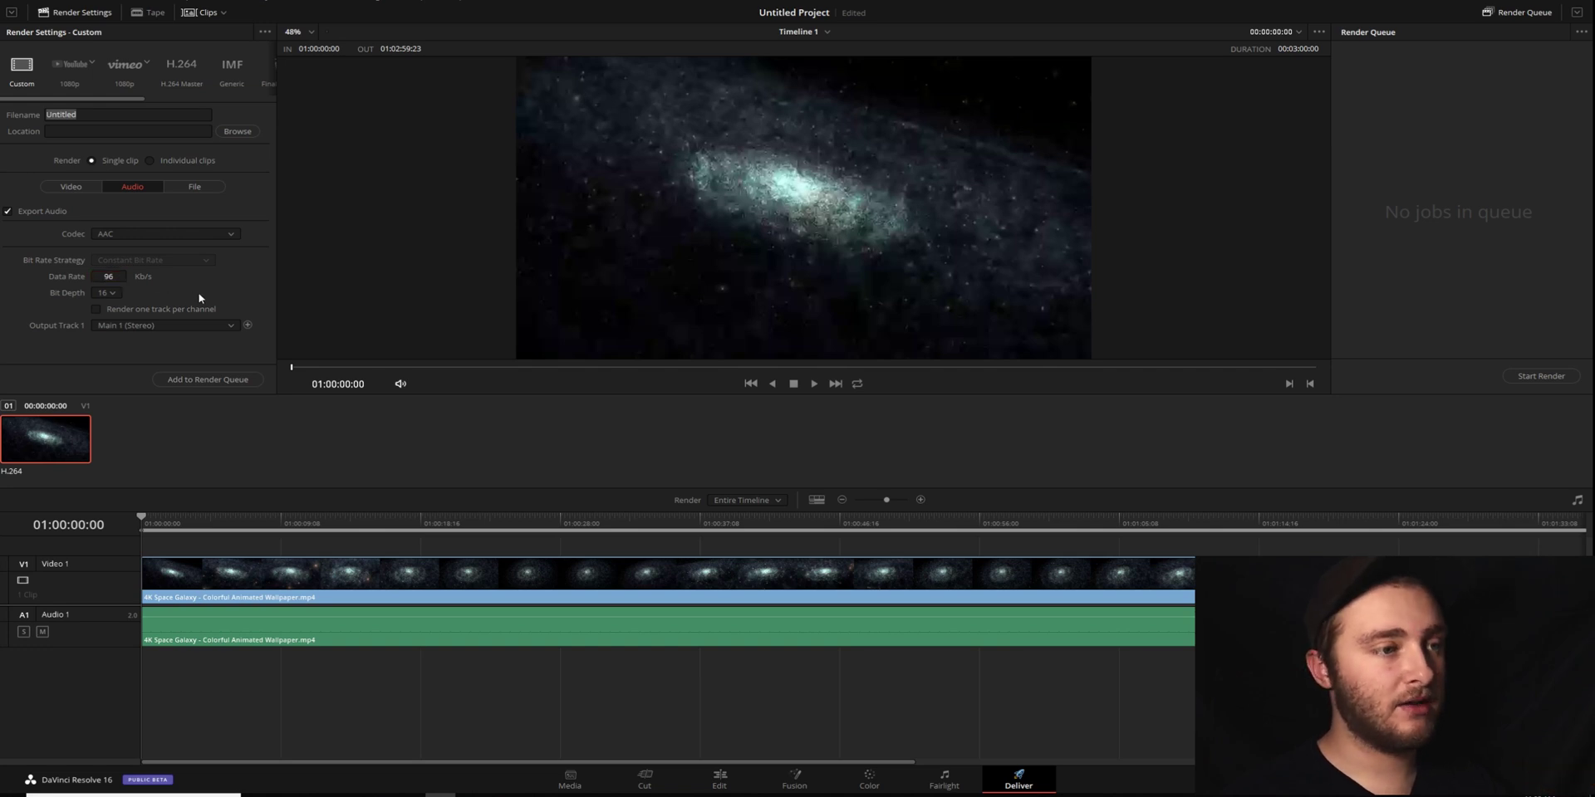
Step: Review the File, Video and Audio settings, ending on Video: MP4, H.264, 1080p, 9000 kb/s
left_click(194, 186)
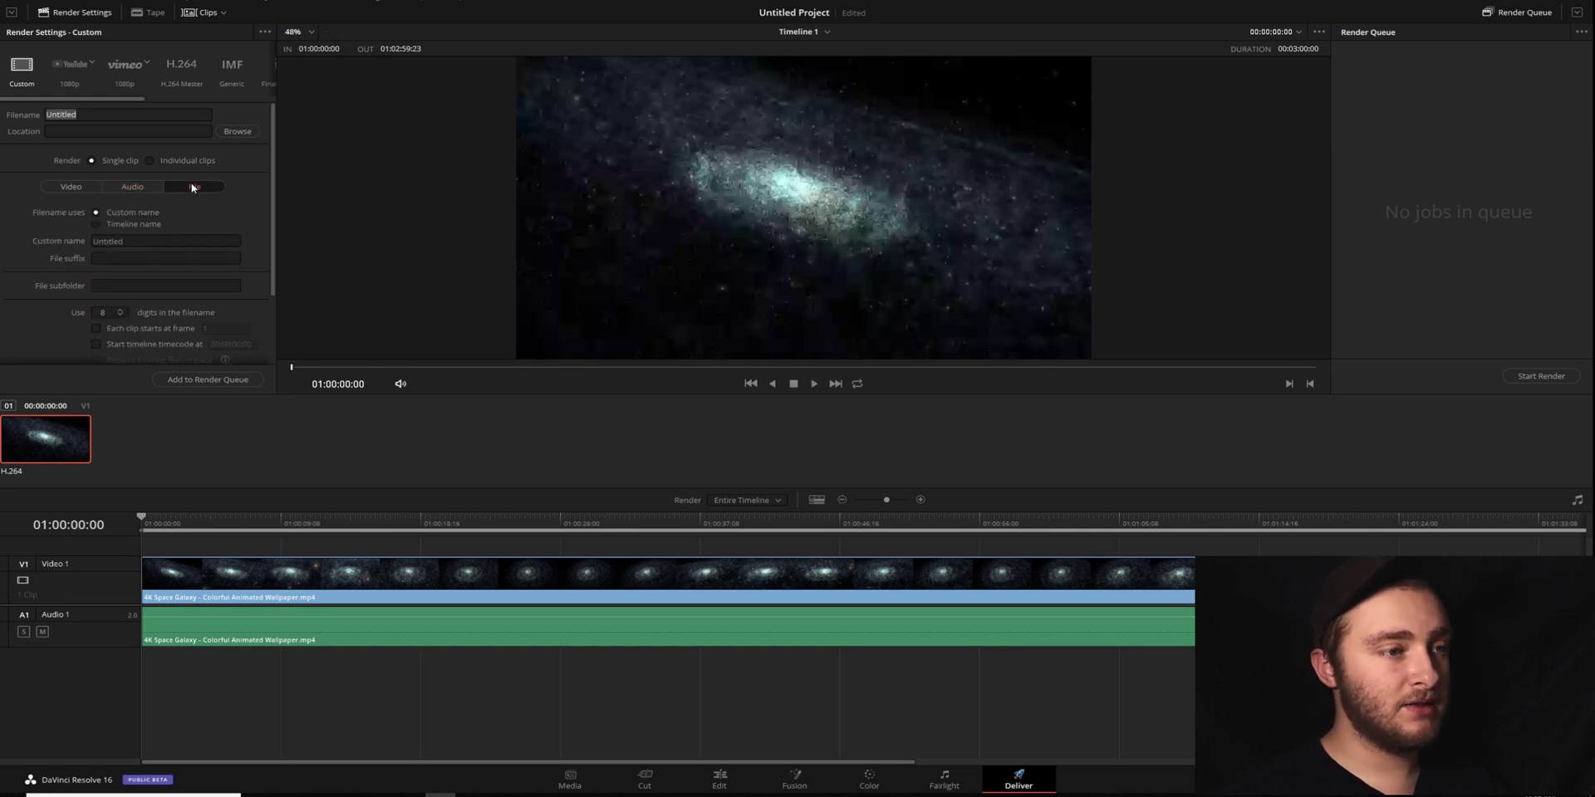
left_click(80, 189)
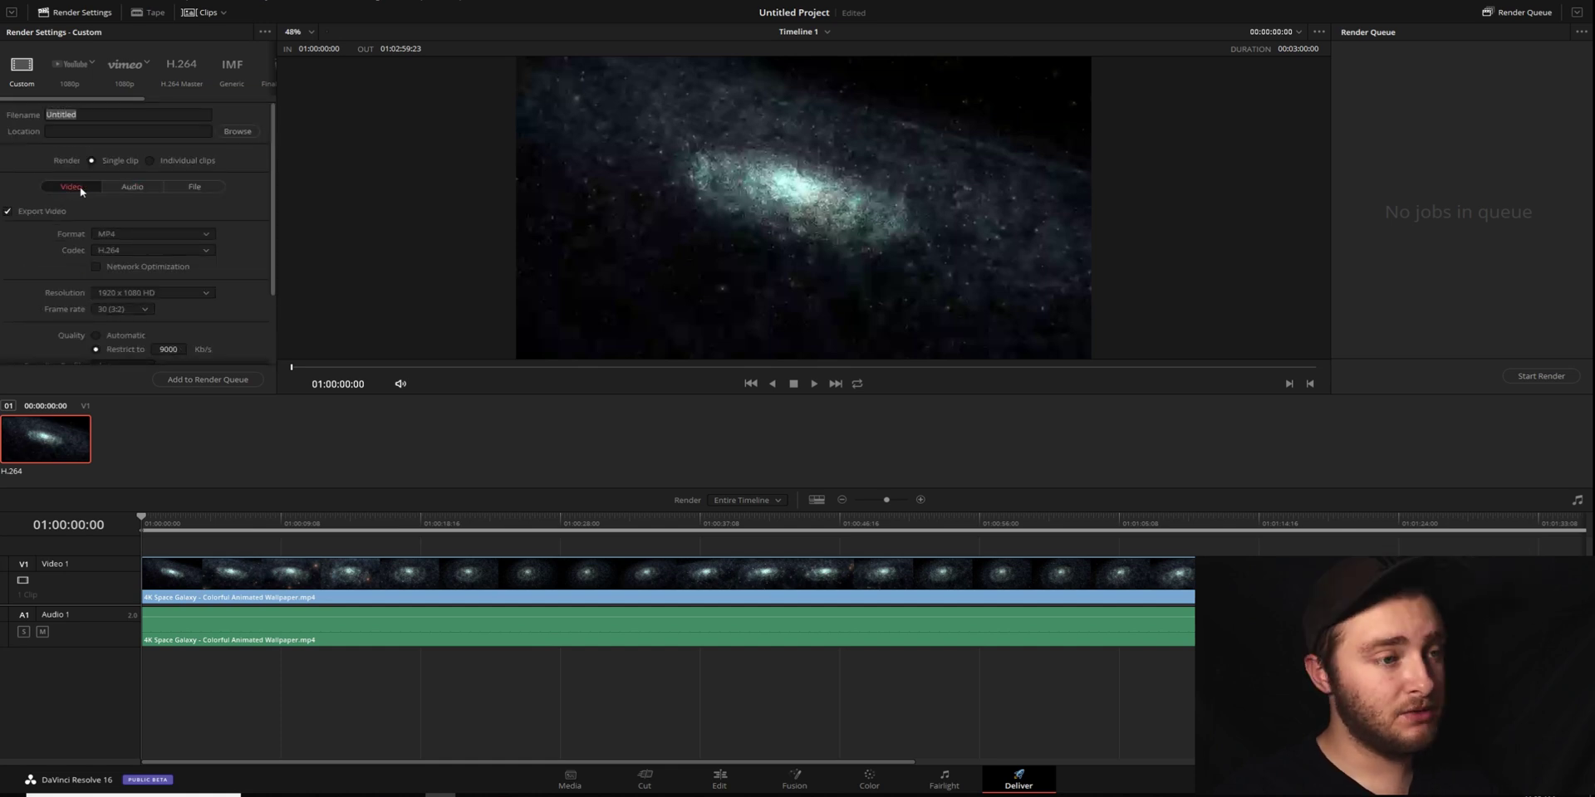
left_click(132, 187)
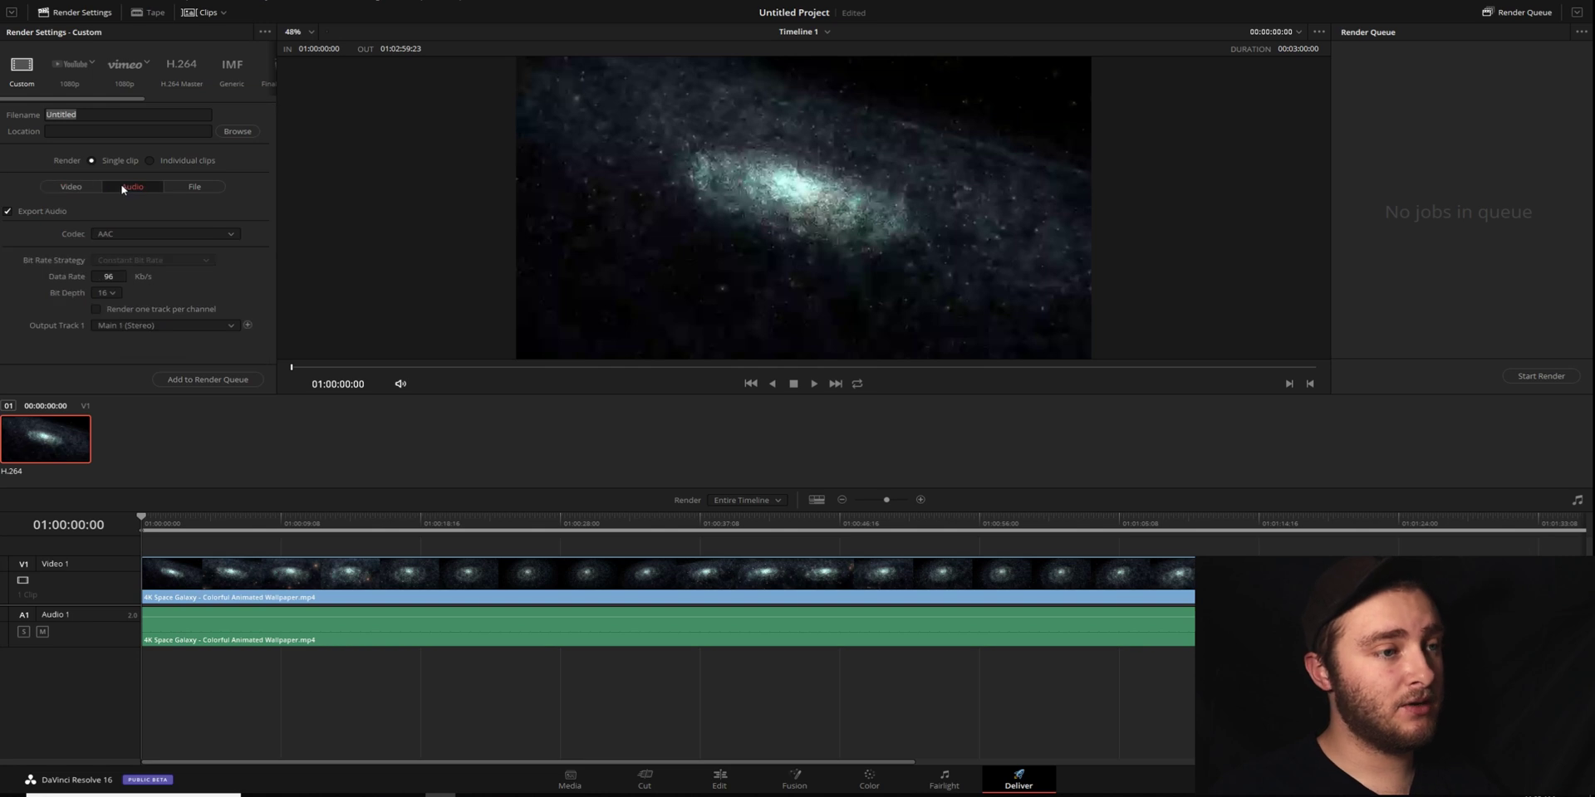
left_click(71, 192)
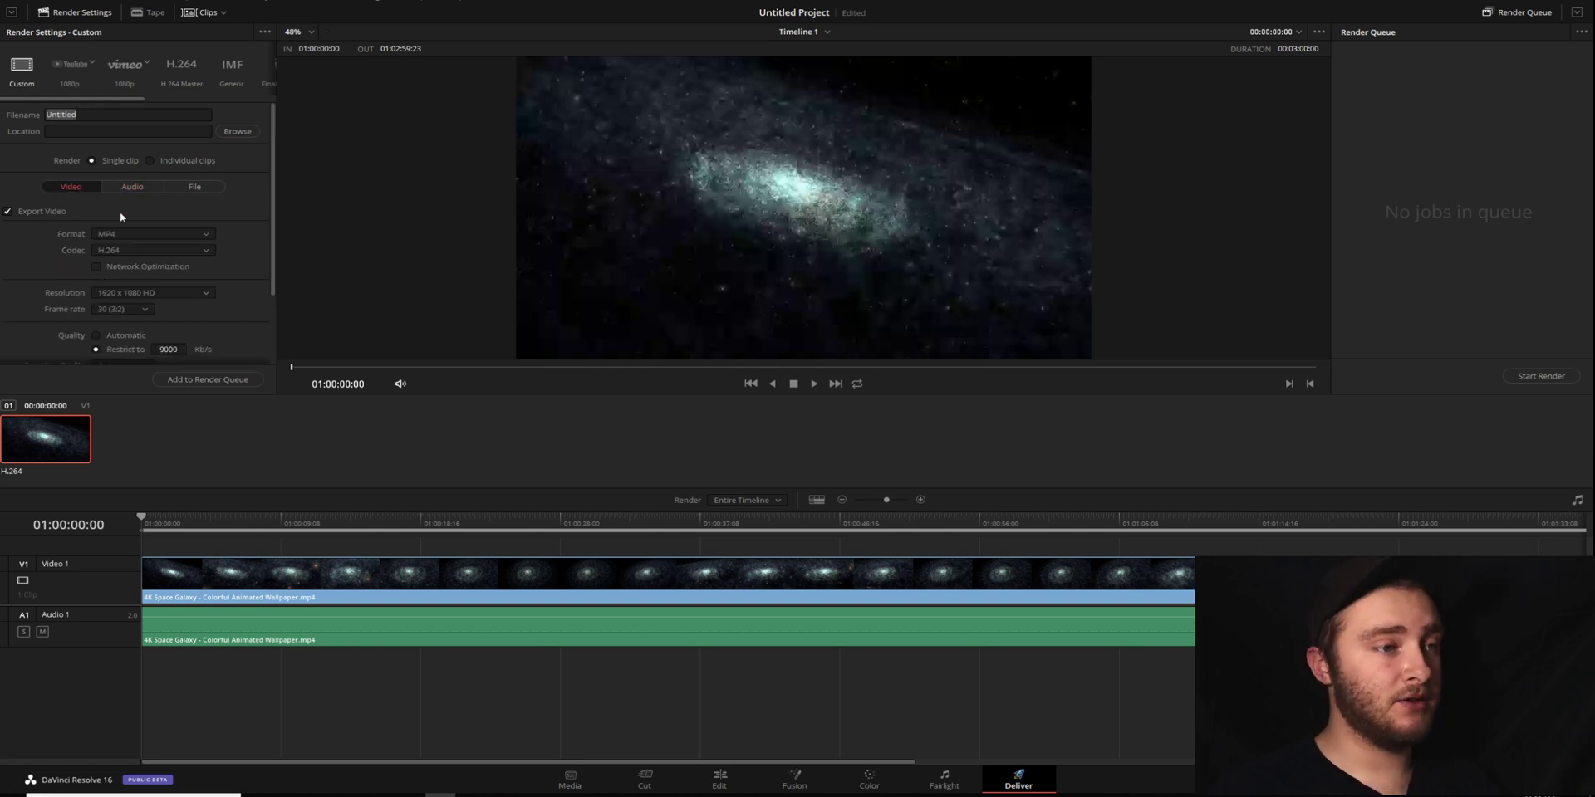
scroll(120, 211, "down", 2)
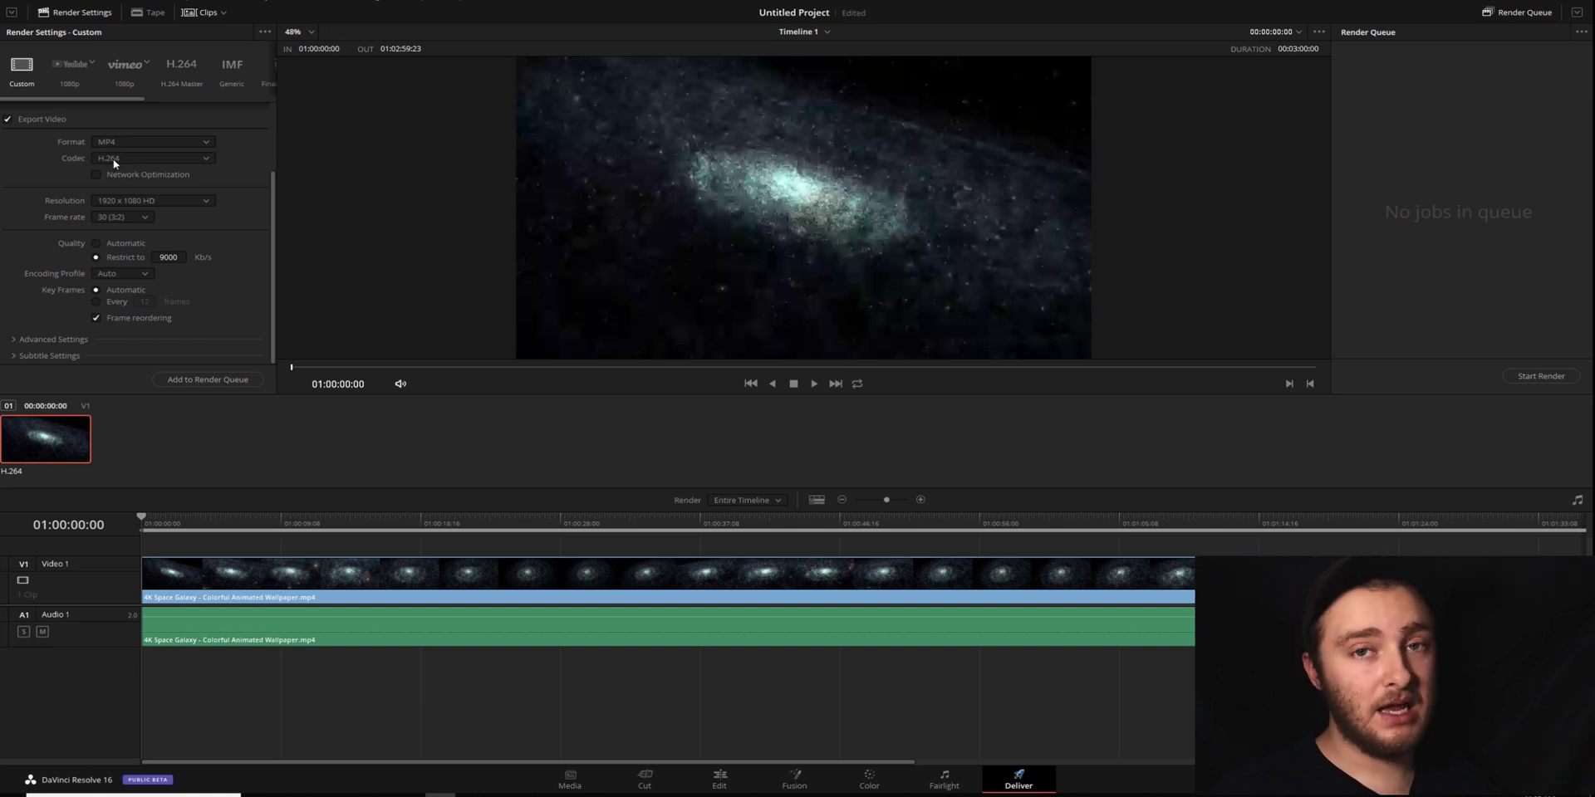
Step: Apply the YouTube 1080p render preset with MP4 as the container format
left_click(74, 69)
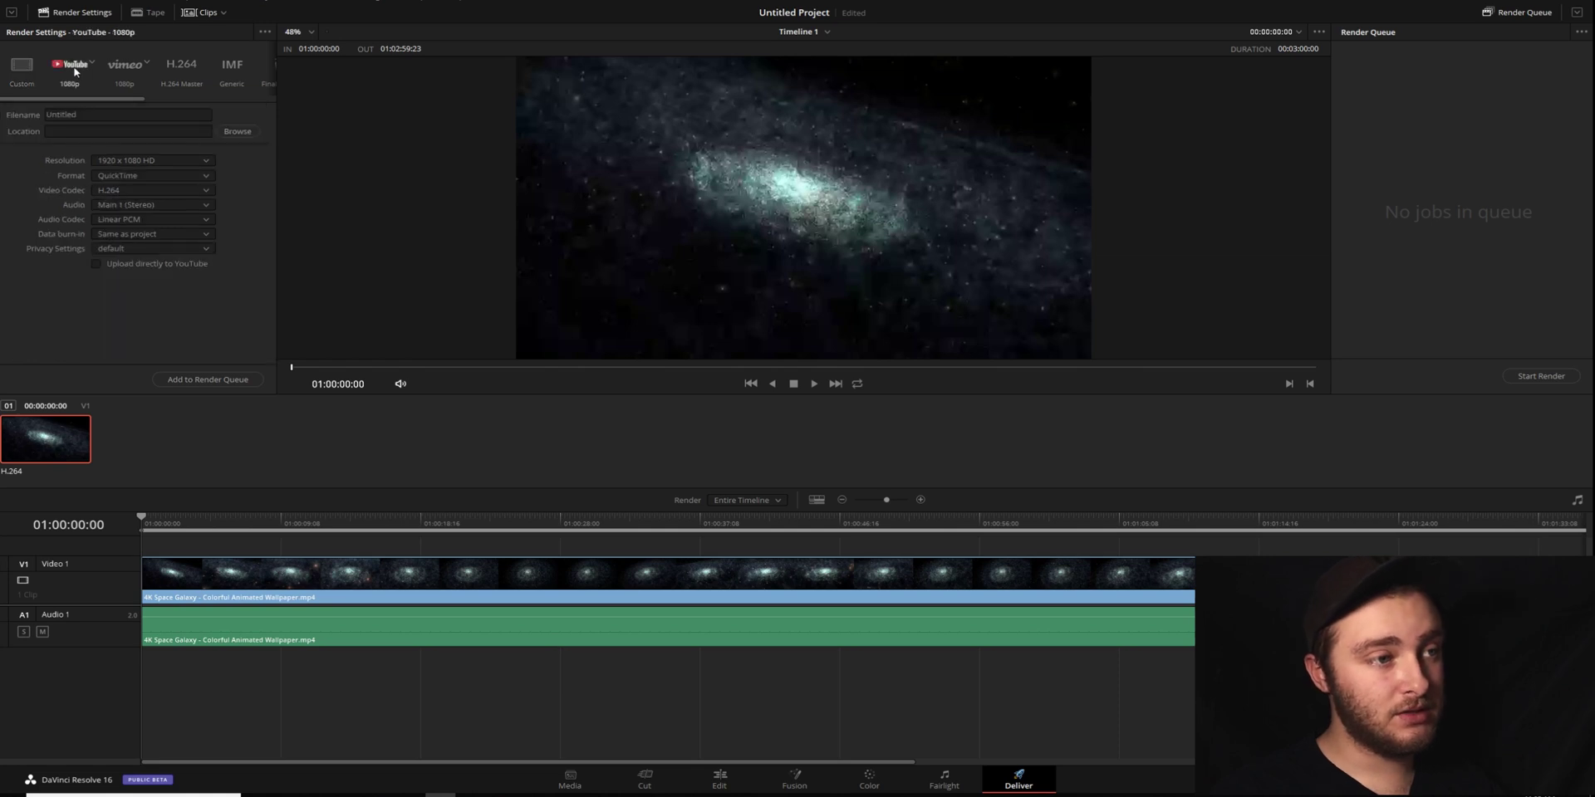
left_click(117, 177)
left_click(116, 193)
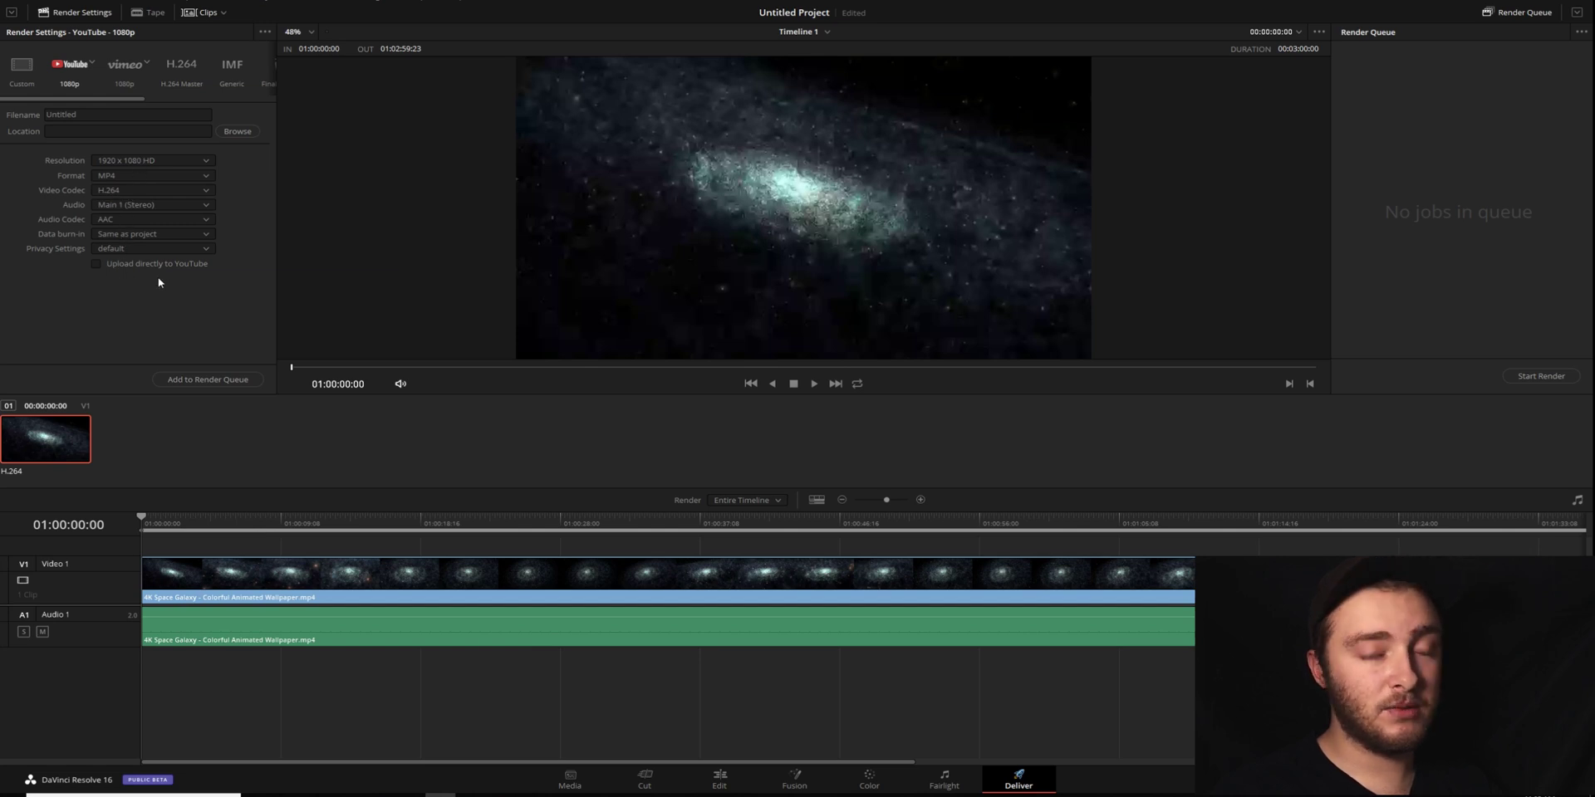
Step: Add the render to the queue as 'fff' in the Resolve Videos folder
left_click(237, 132)
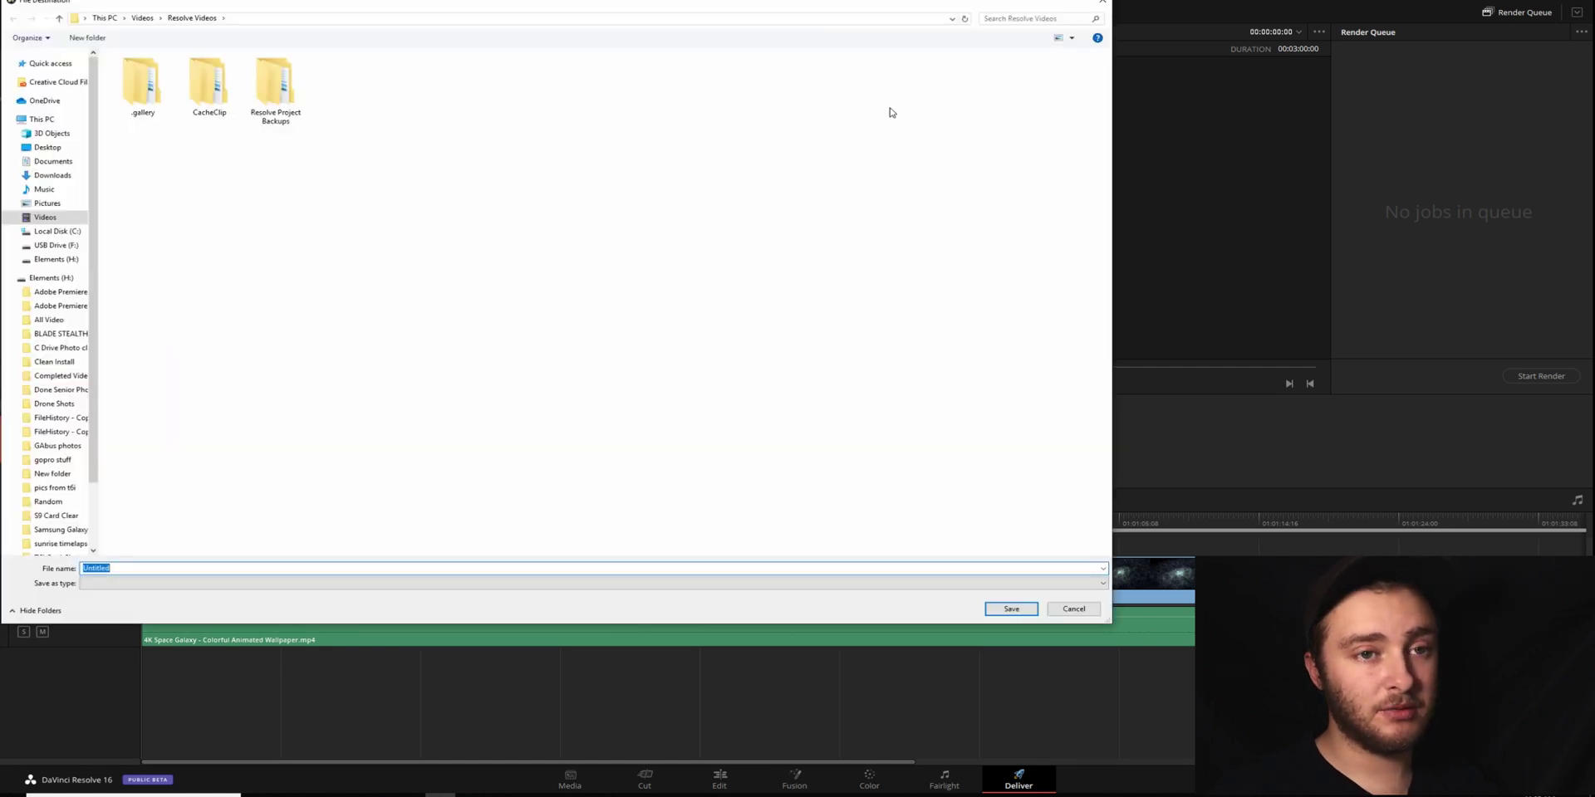
left_click(1103, 5)
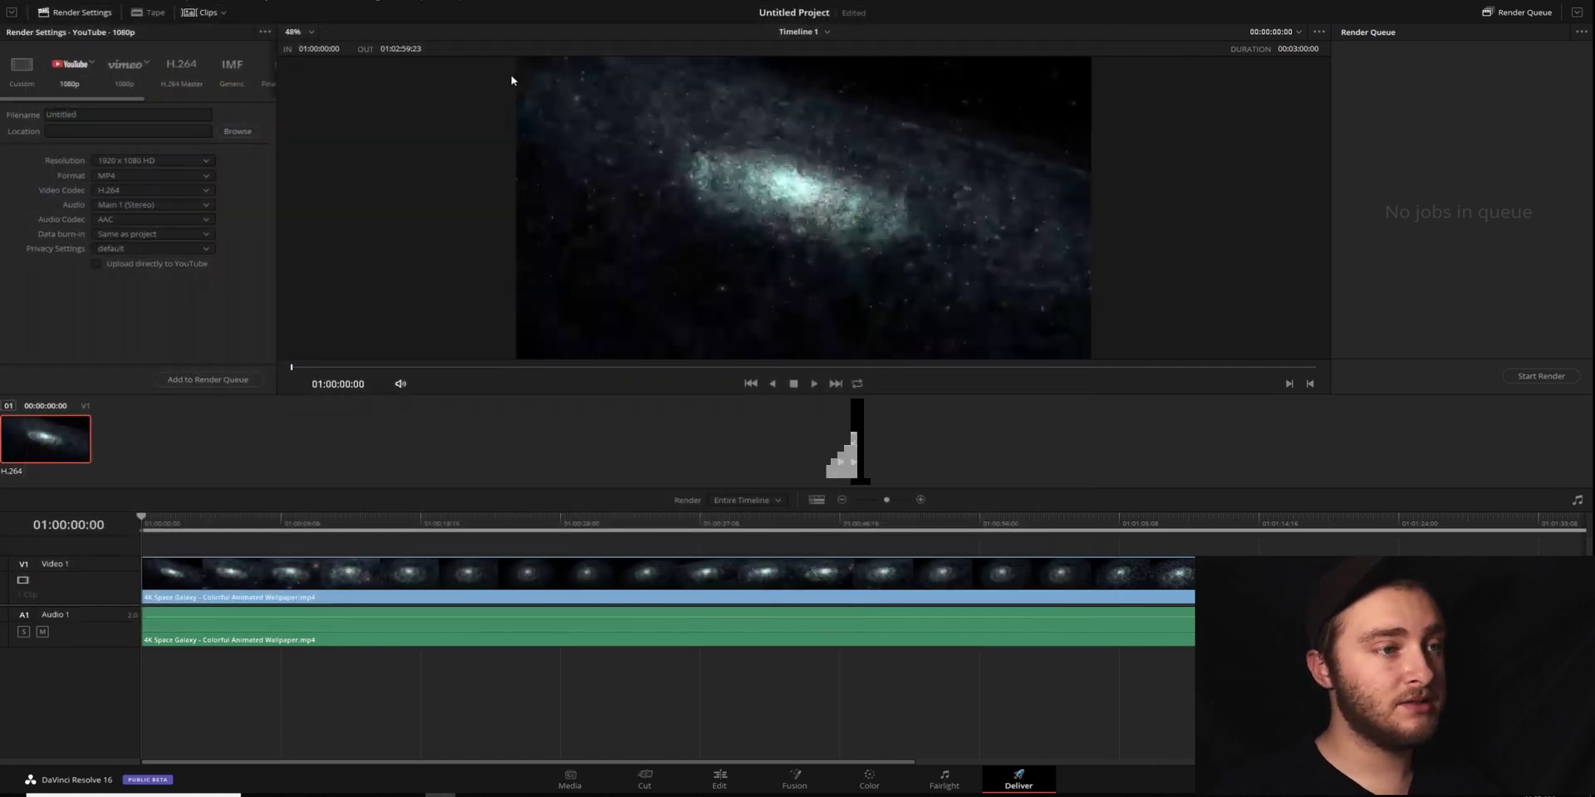
left_click(166, 115)
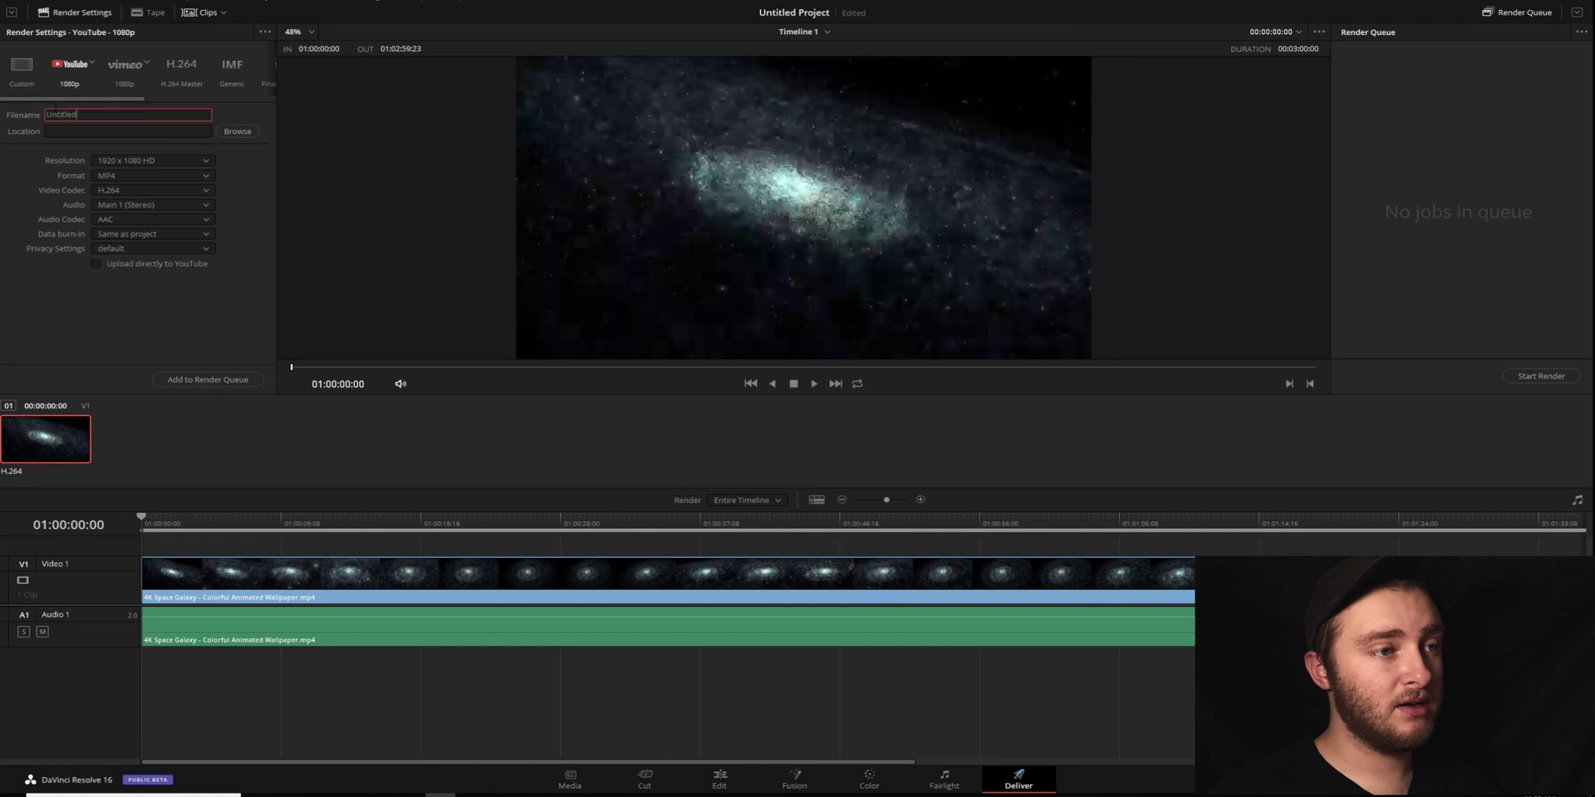
left_click(221, 382)
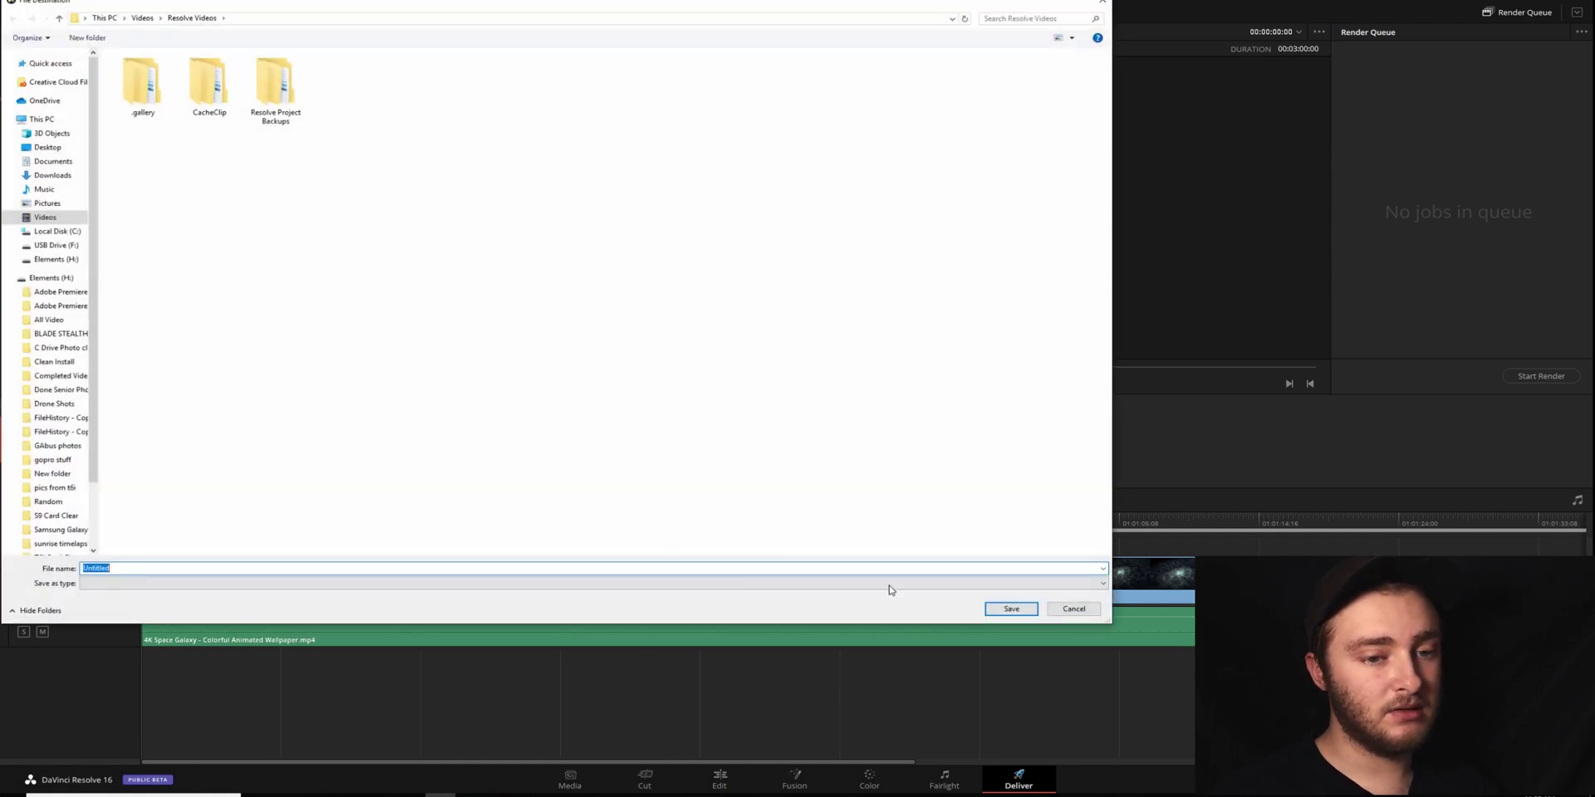
type("fff")
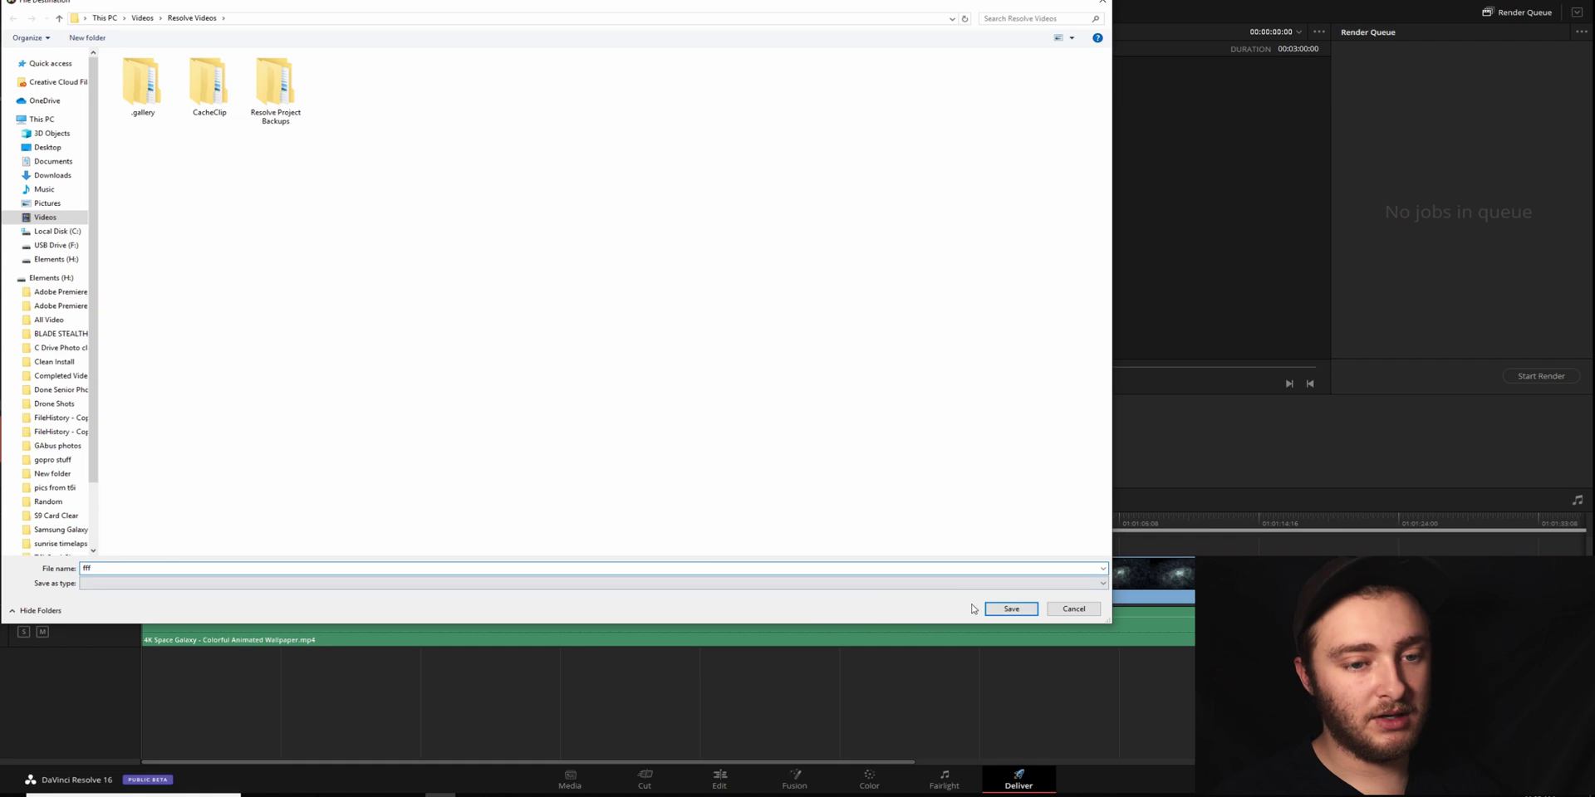
left_click(1011, 609)
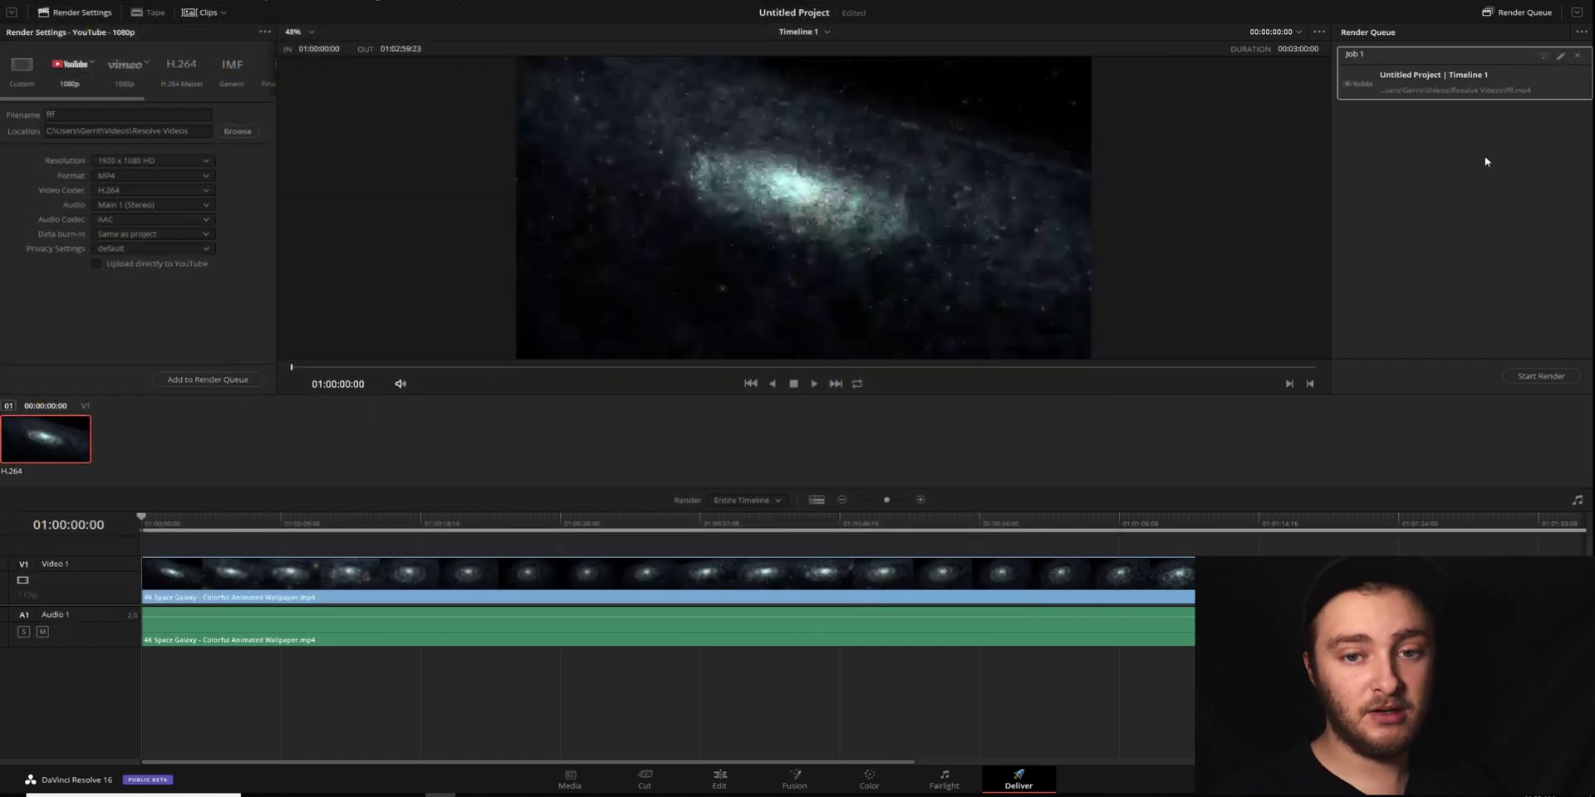
Step: Start rendering Job 1, stop it partway, and switch back to the Custom preset
left_click(1541, 376)
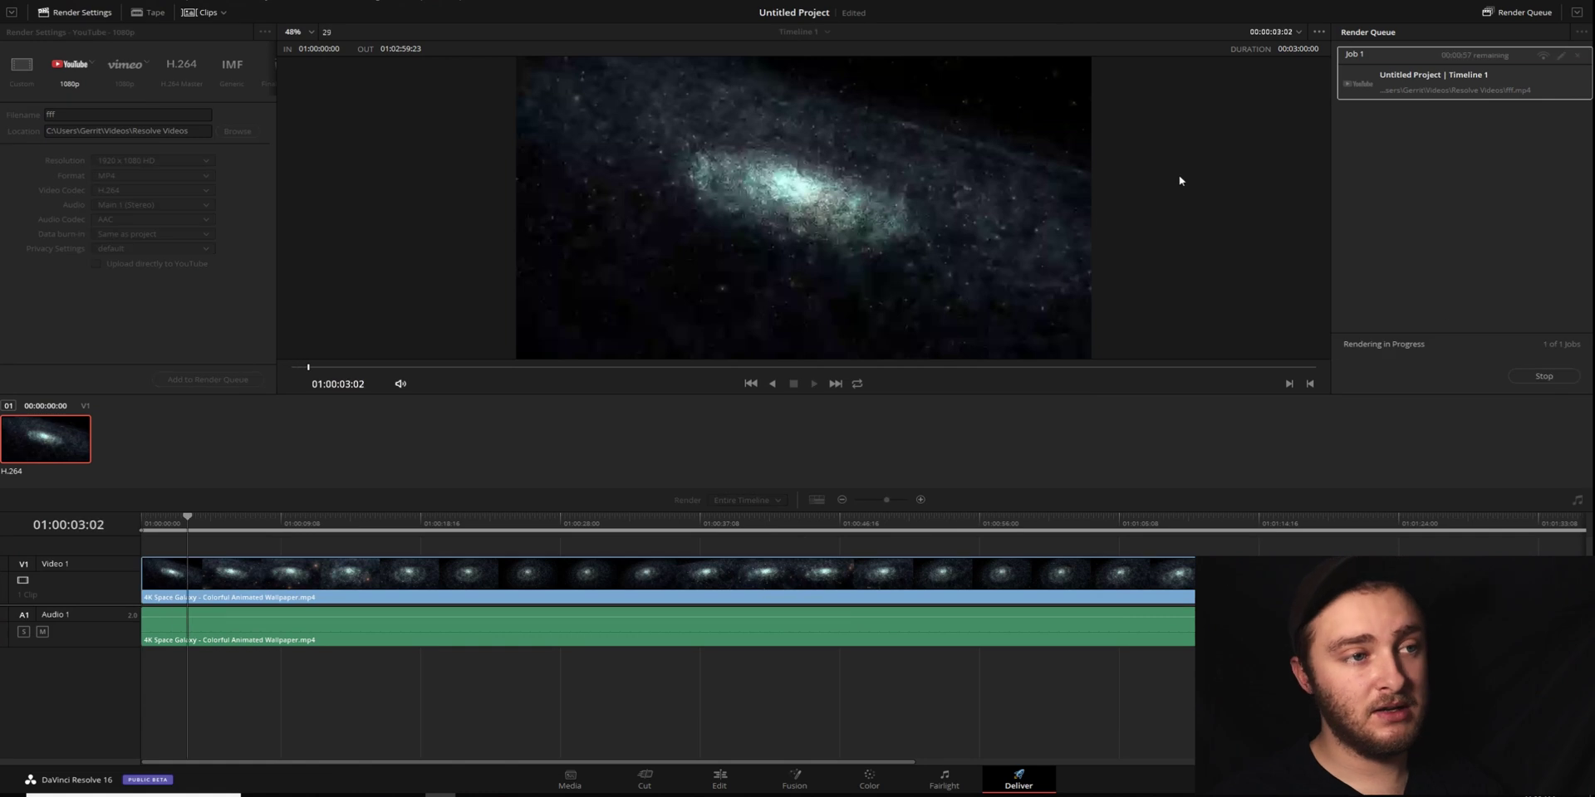
left_click(1524, 378)
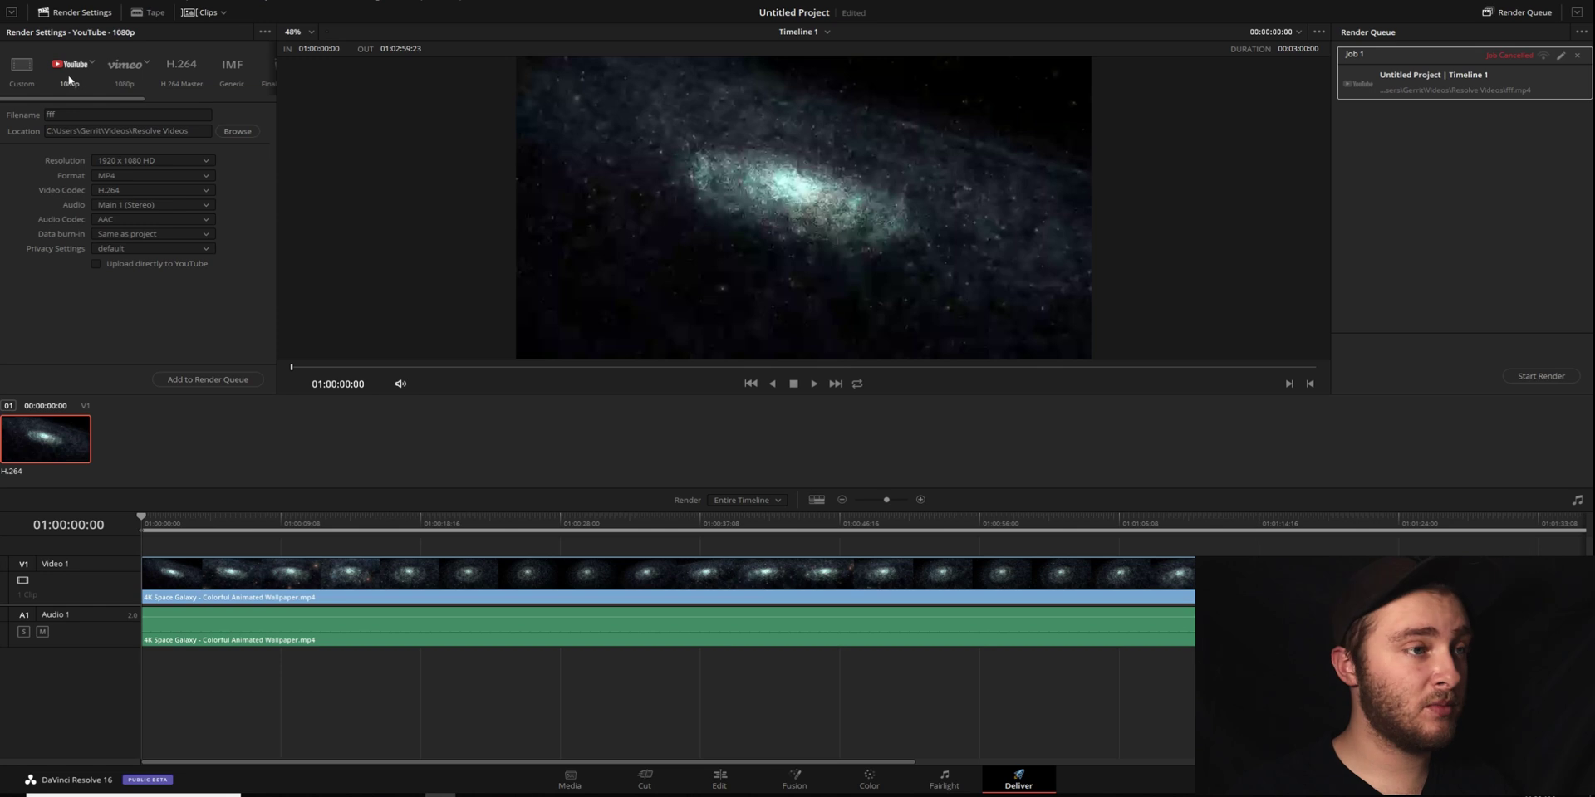
left_click(27, 76)
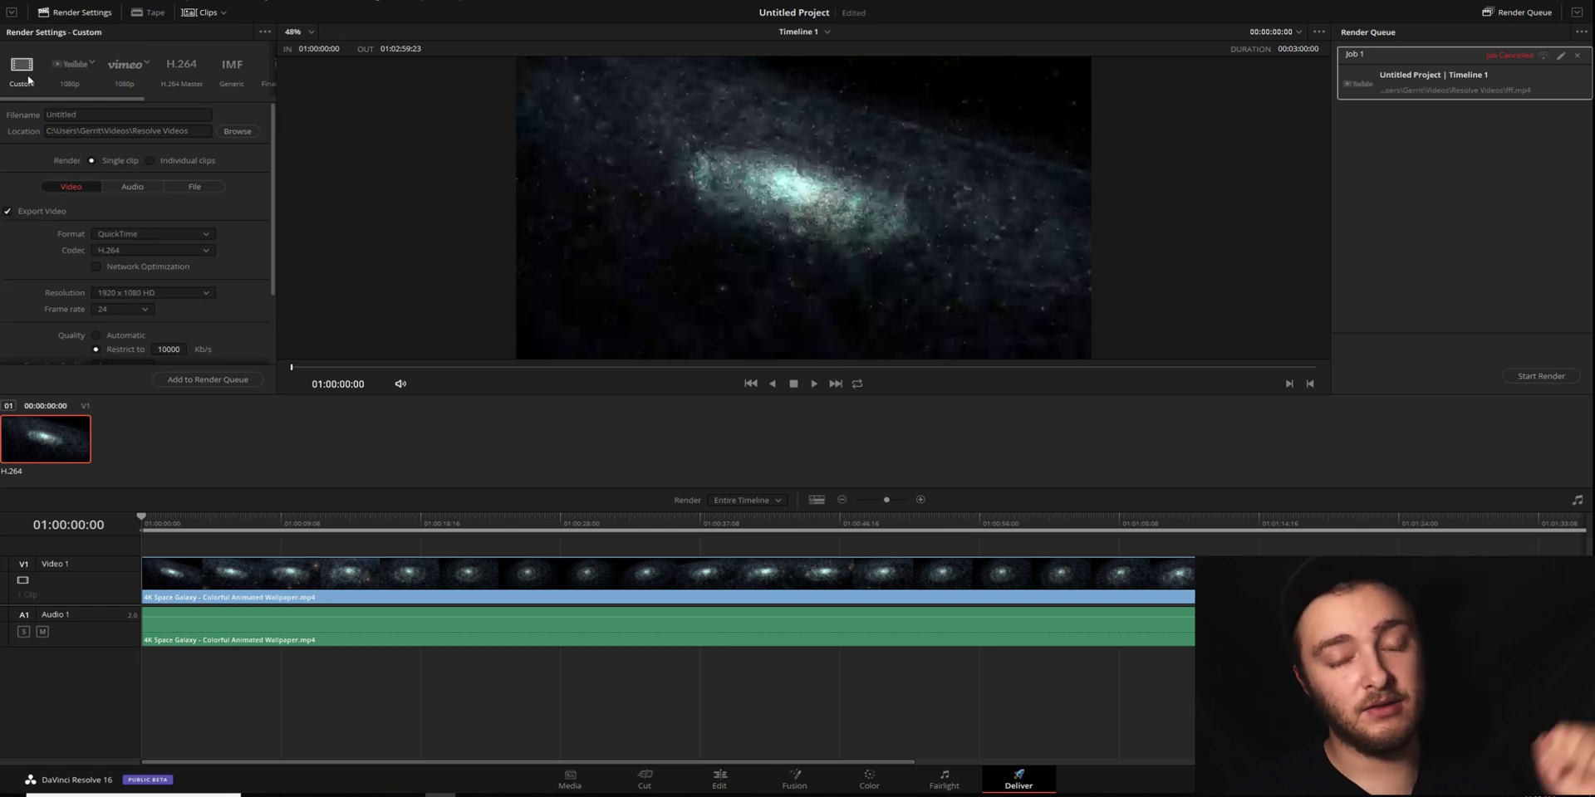